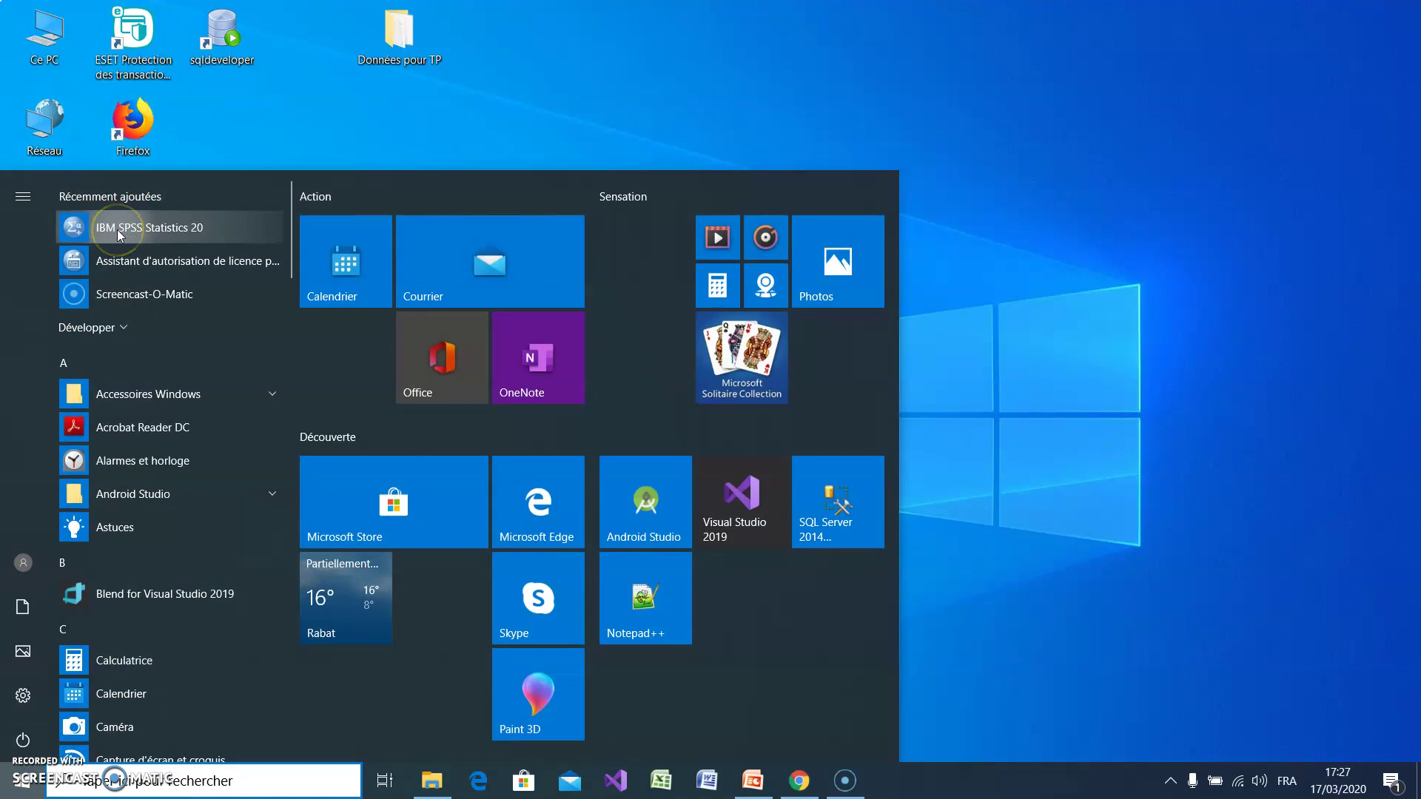
- Launch IBM SPSS Statistics 20 with an empty data editor, dismissing the startup dialog, and move and widen the editor window
left_click(118, 228)
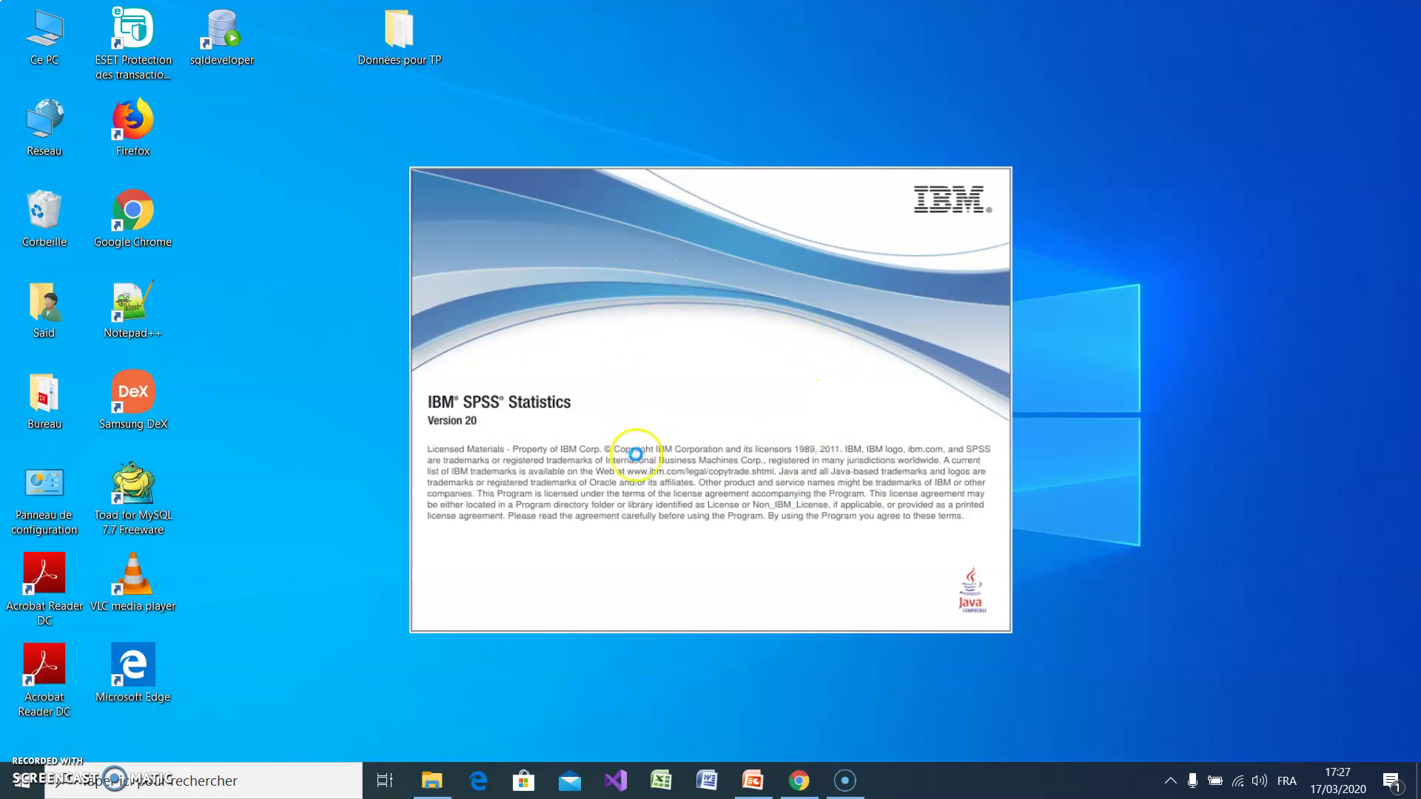
left_click(704, 584)
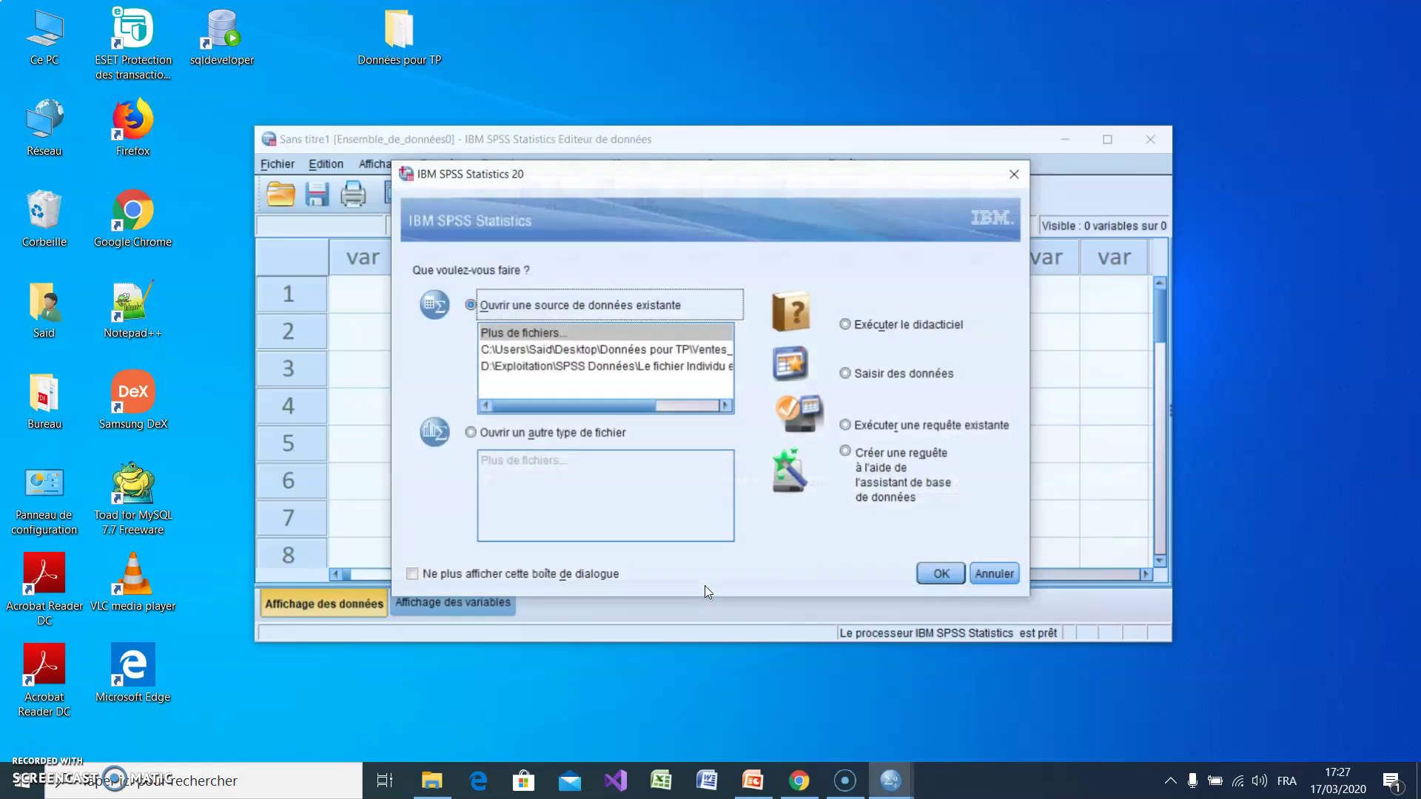
left_click(938, 572)
left_click(995, 575)
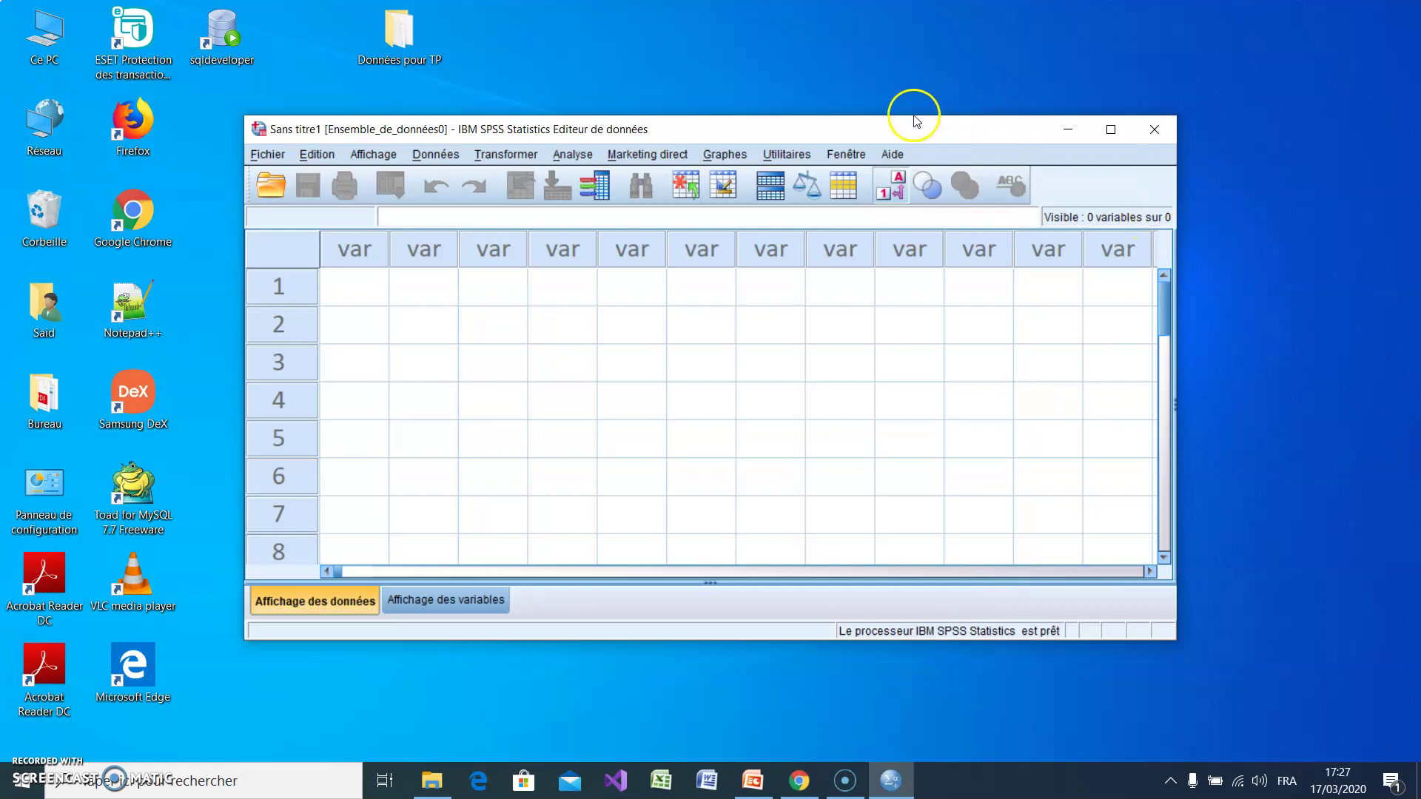
left_click_drag(913, 116, 912, 60)
left_click_drag(1176, 346, 1293, 346)
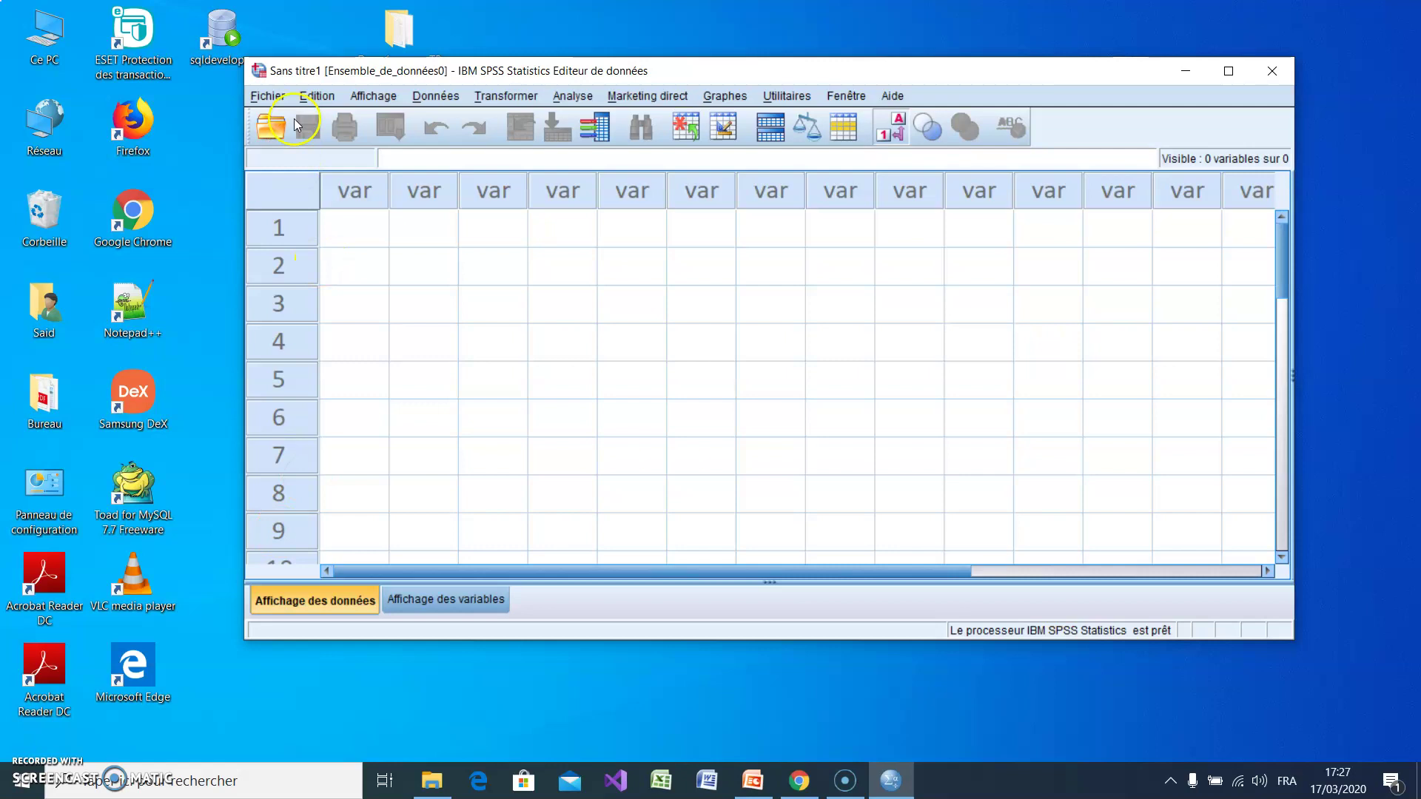
- Start opening a data file and browse to the Données pour TP folder on the Desktop
left_click(267, 95)
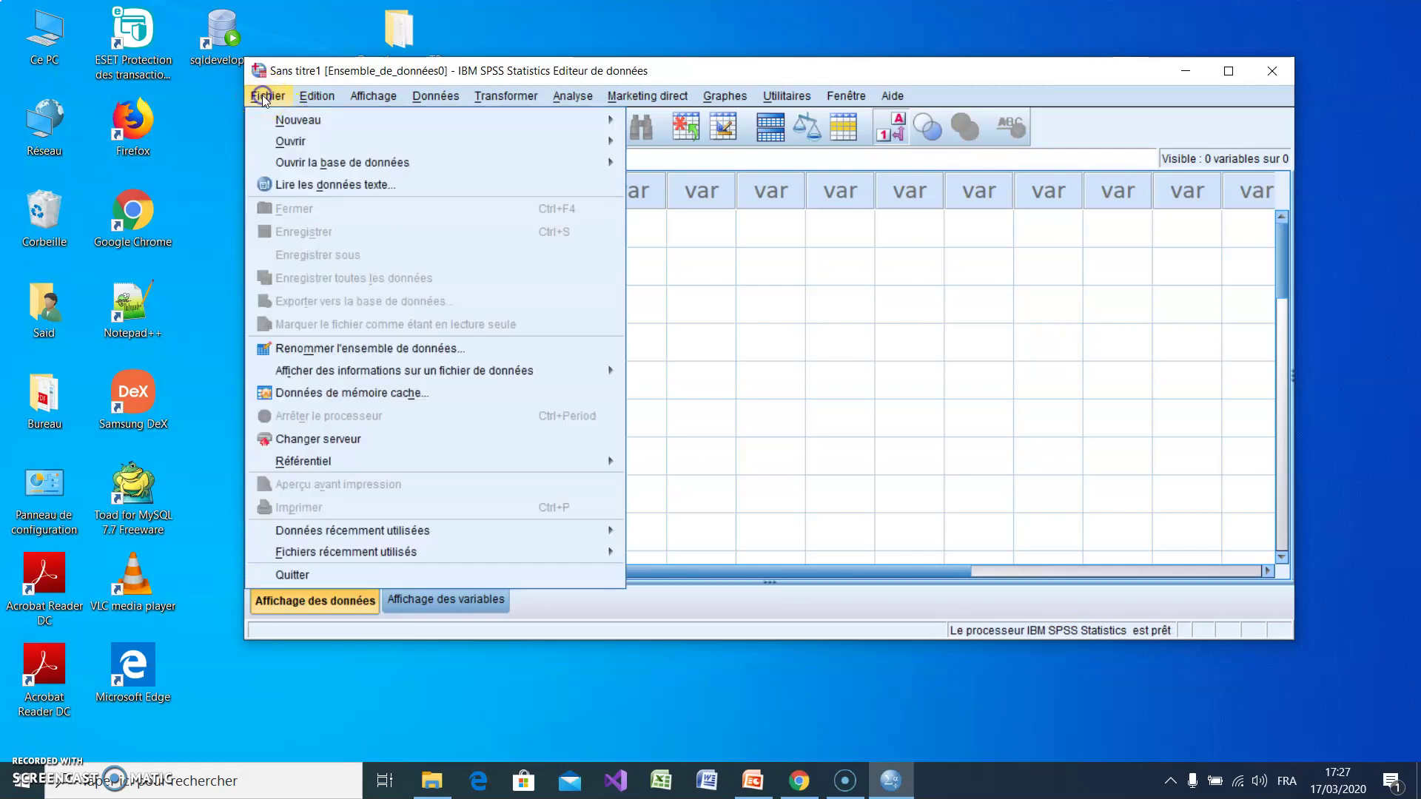
mouse_move(308, 145)
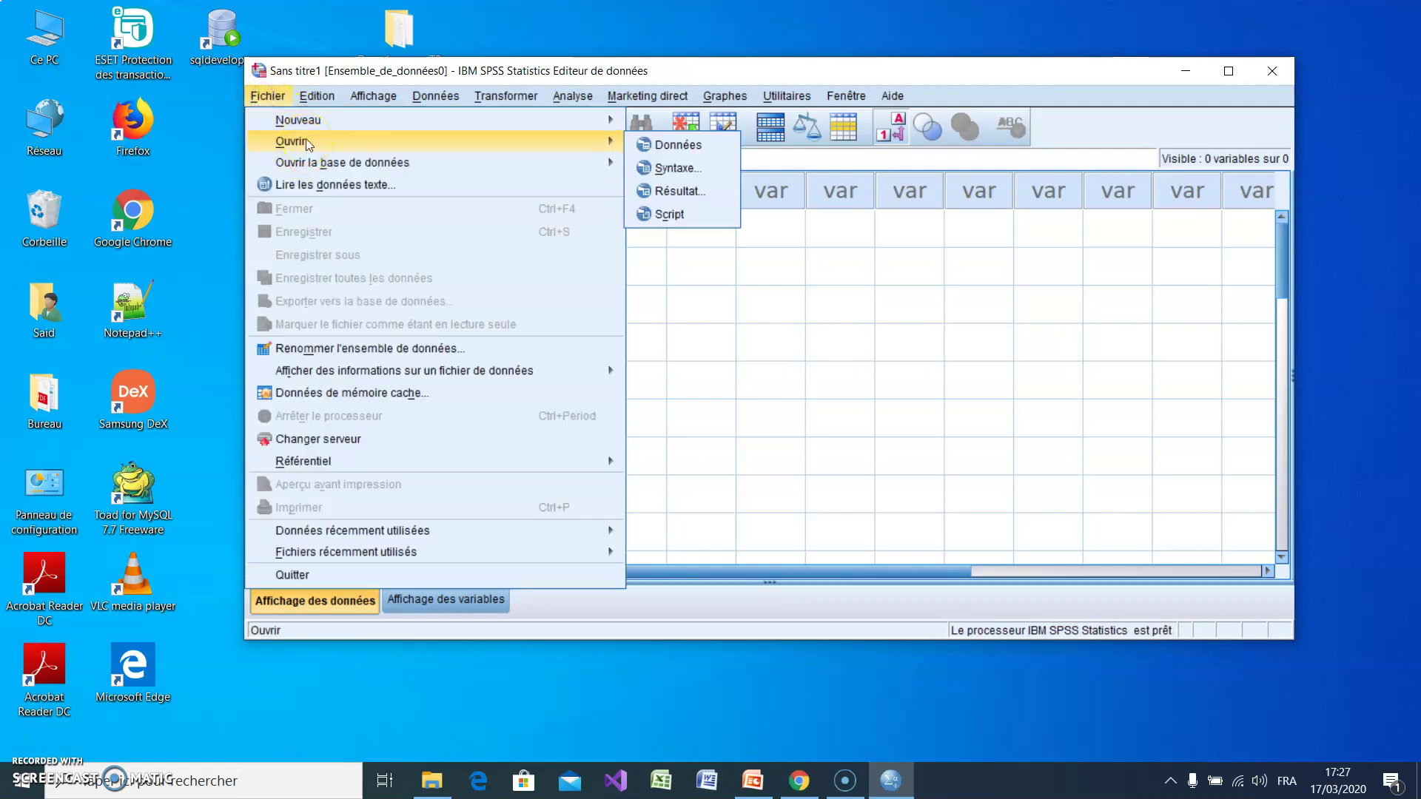
left_click(456, 147)
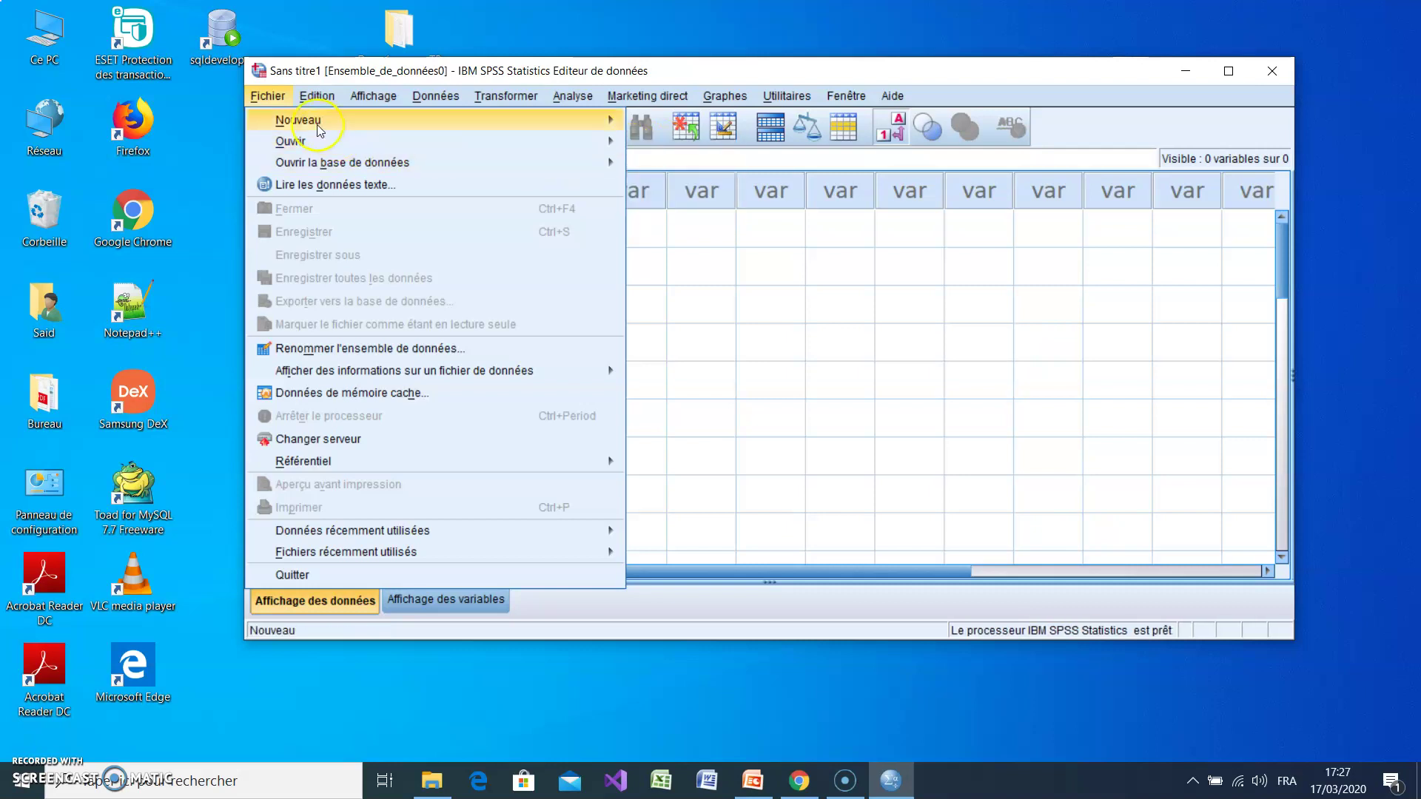
left_click(654, 147)
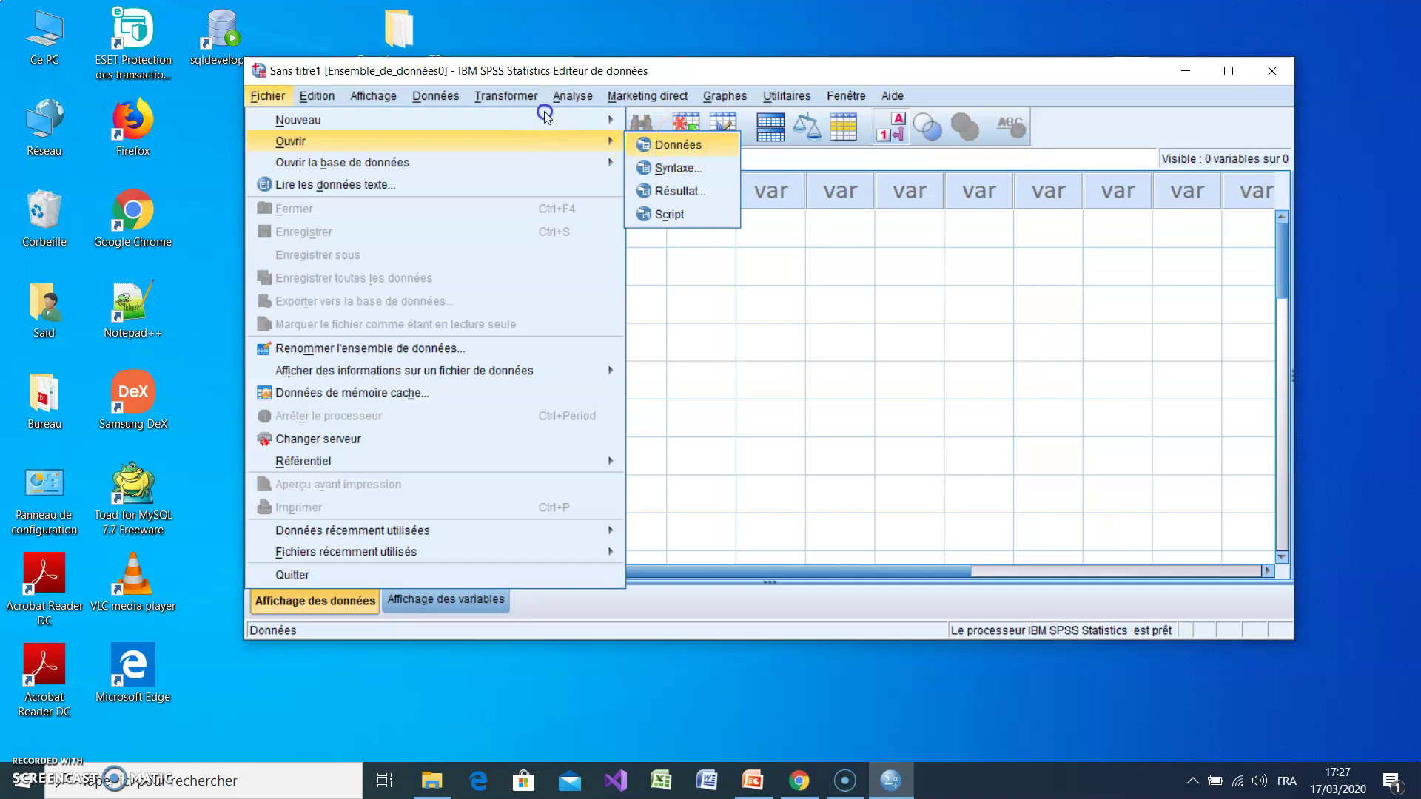
left_click(732, 231)
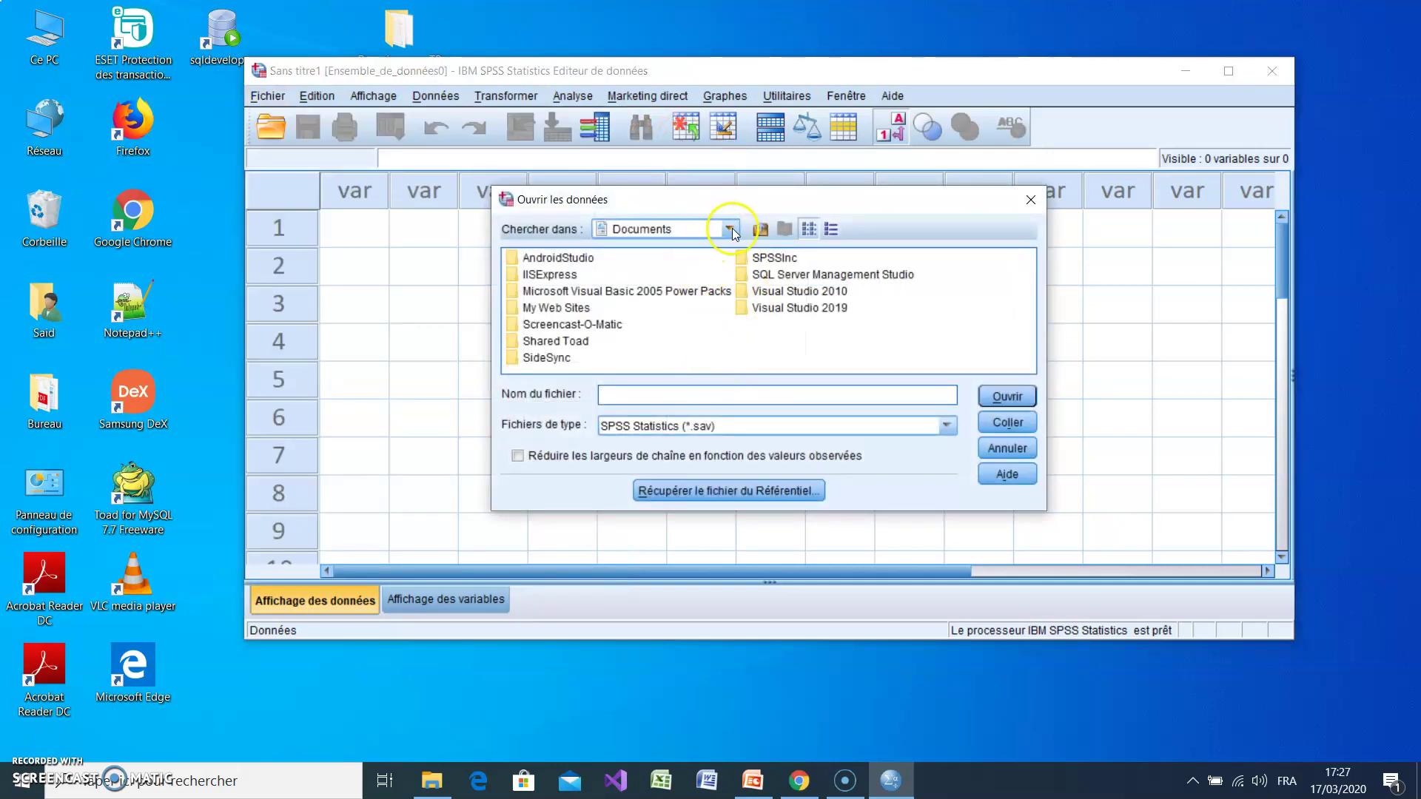
left_click(740, 265)
left_click(730, 230)
scroll(732, 273, "up", 2)
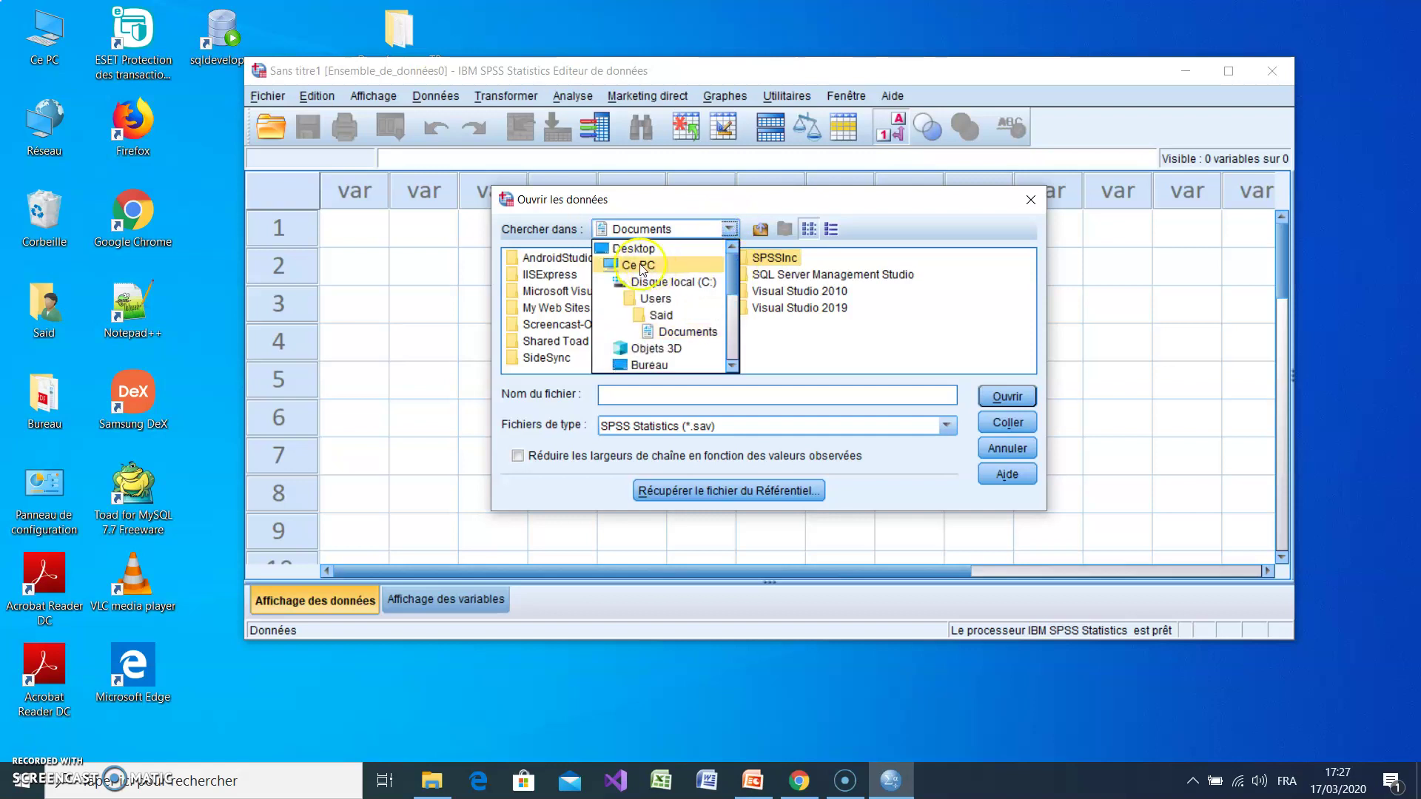
left_click(627, 251)
double_click(562, 341)
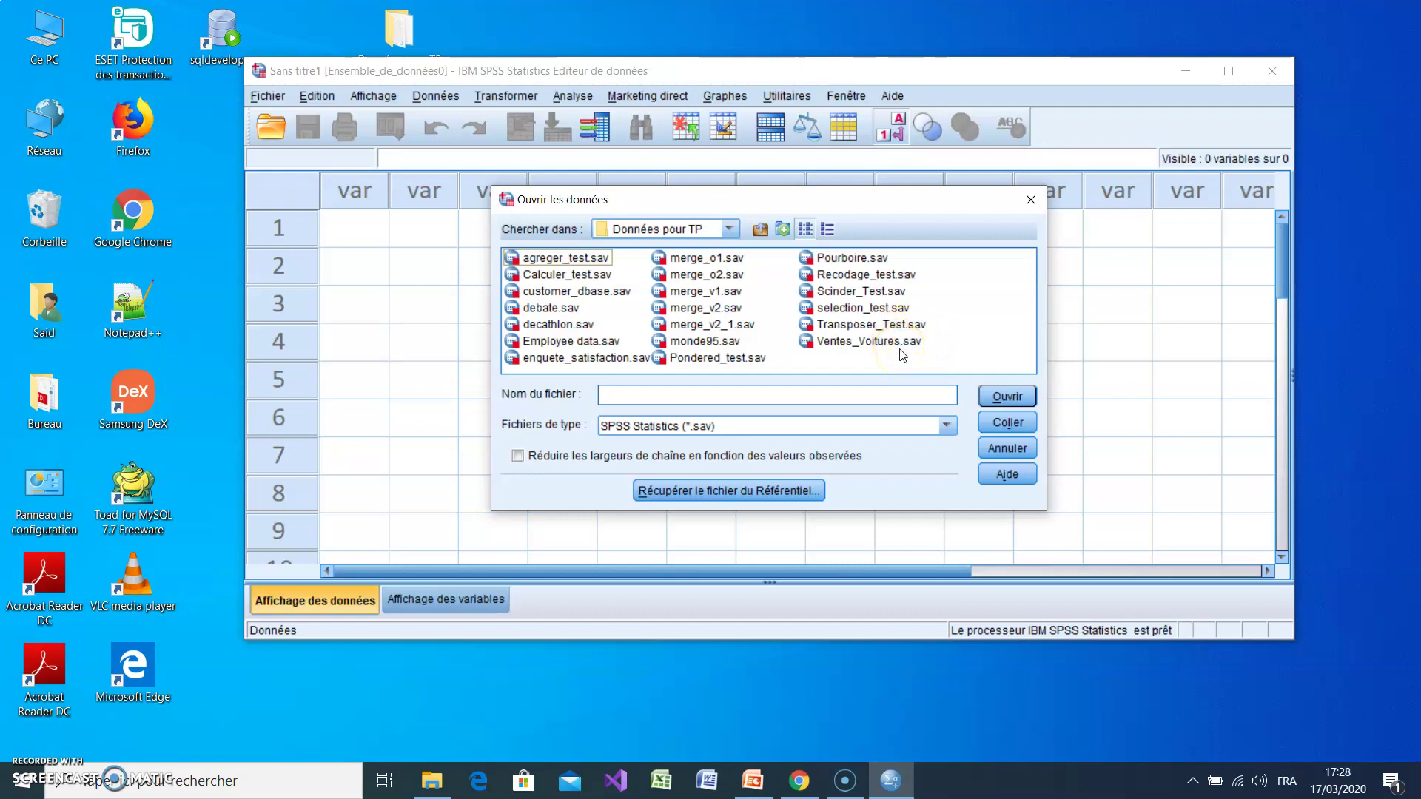
- Review the supported file types, keep SPSS Statistics (*.sav), and open Ventes_Voitures.sav
left_click(948, 427)
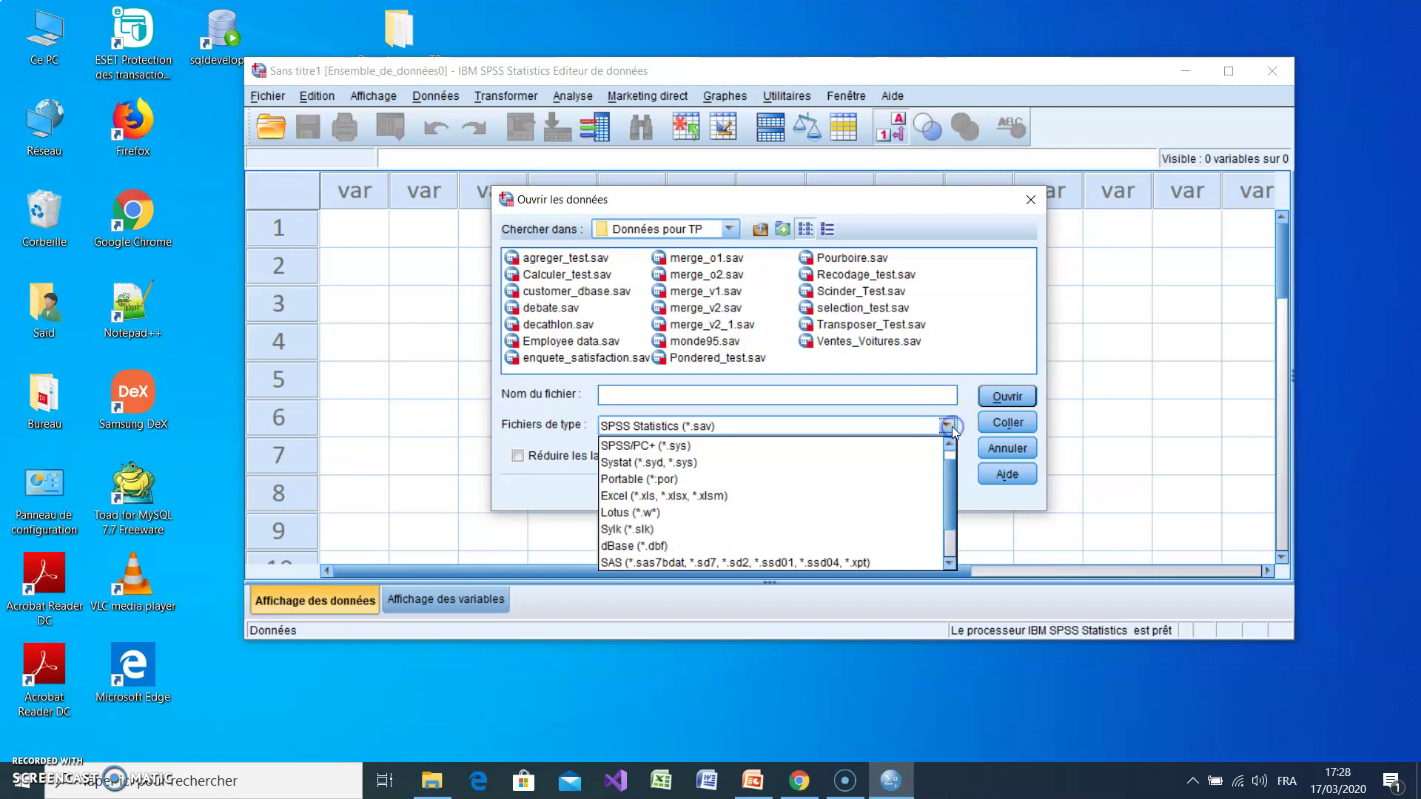
mouse_move(952, 478)
left_mouse_down()
mouse_move(957, 503)
mouse_move(955, 474)
left_mouse_up()
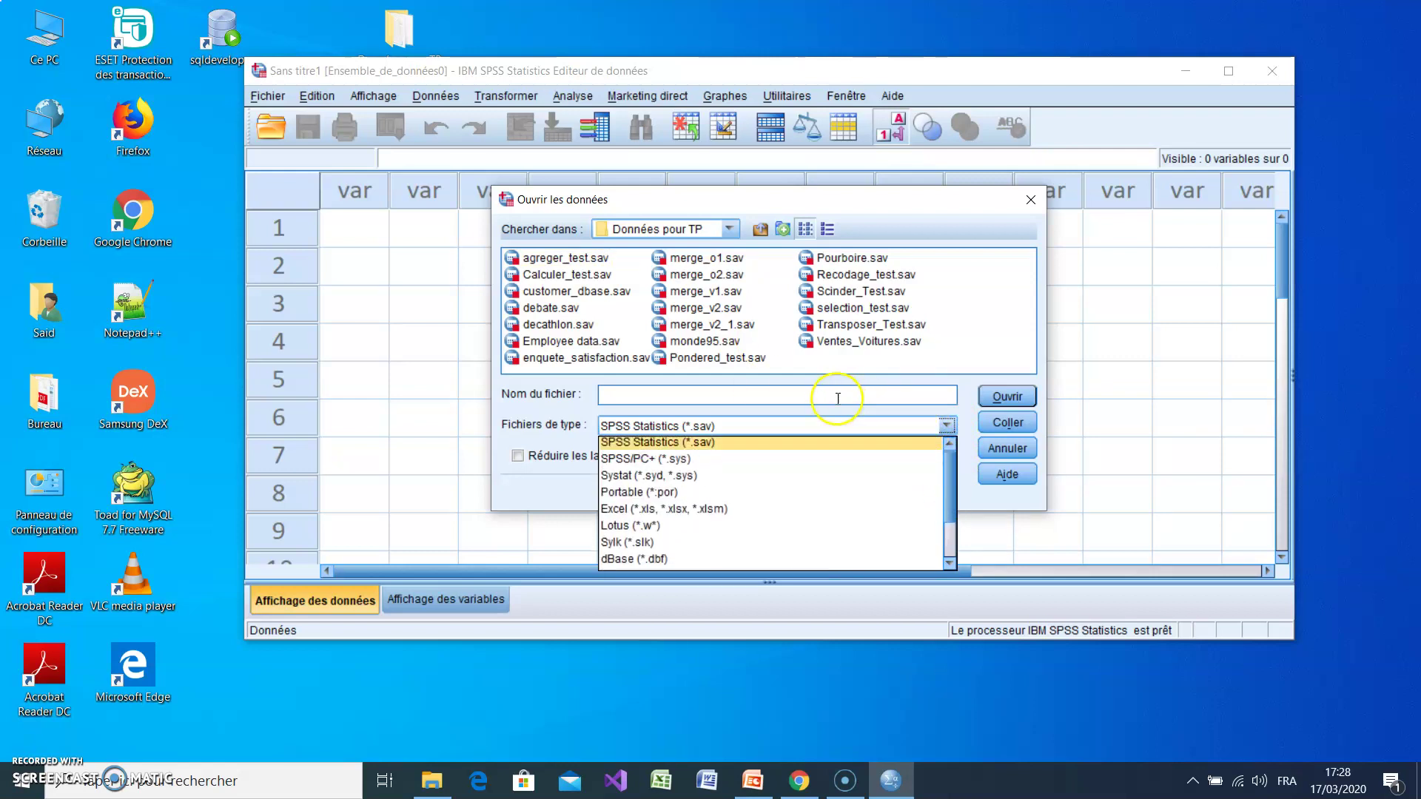
left_click(762, 444)
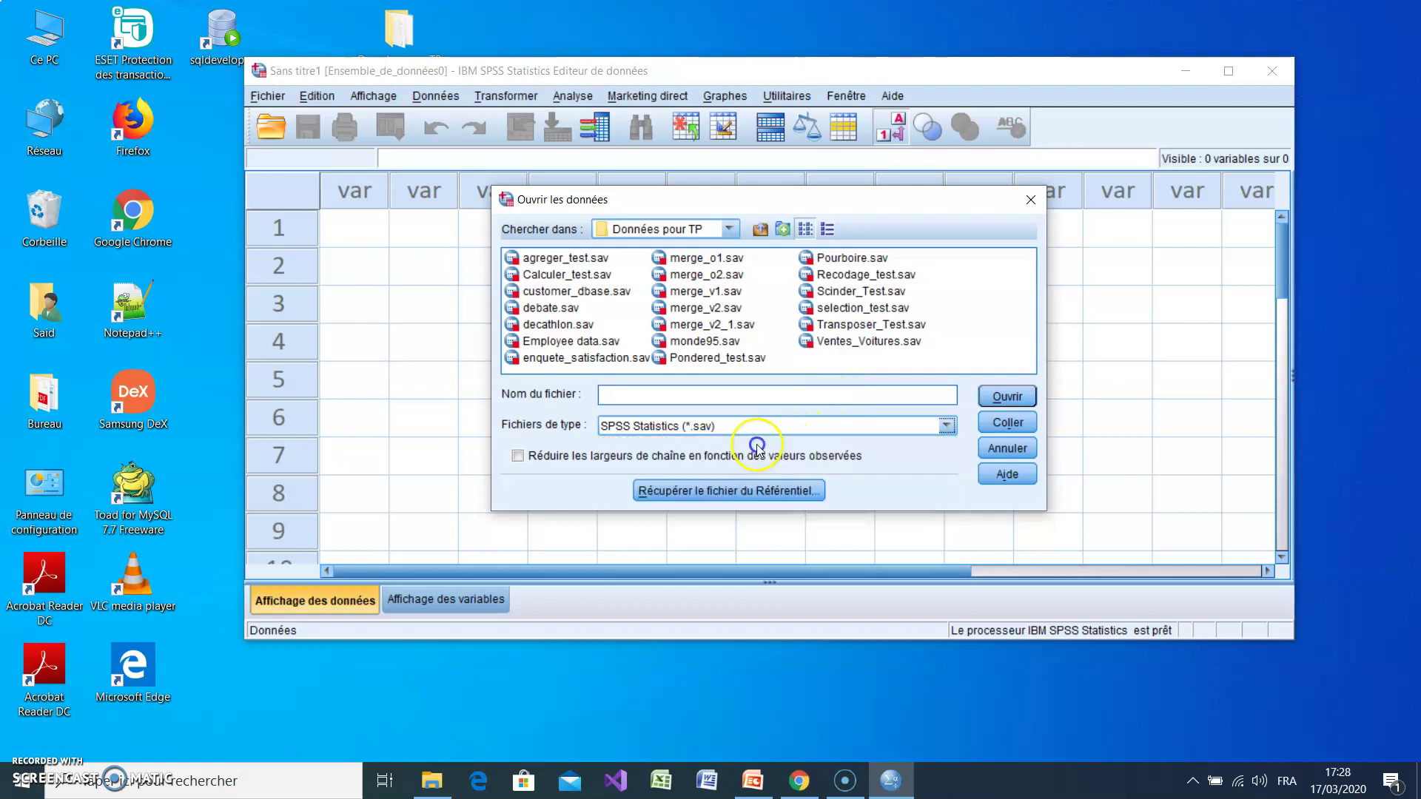
left_click(834, 342)
left_click(1005, 397)
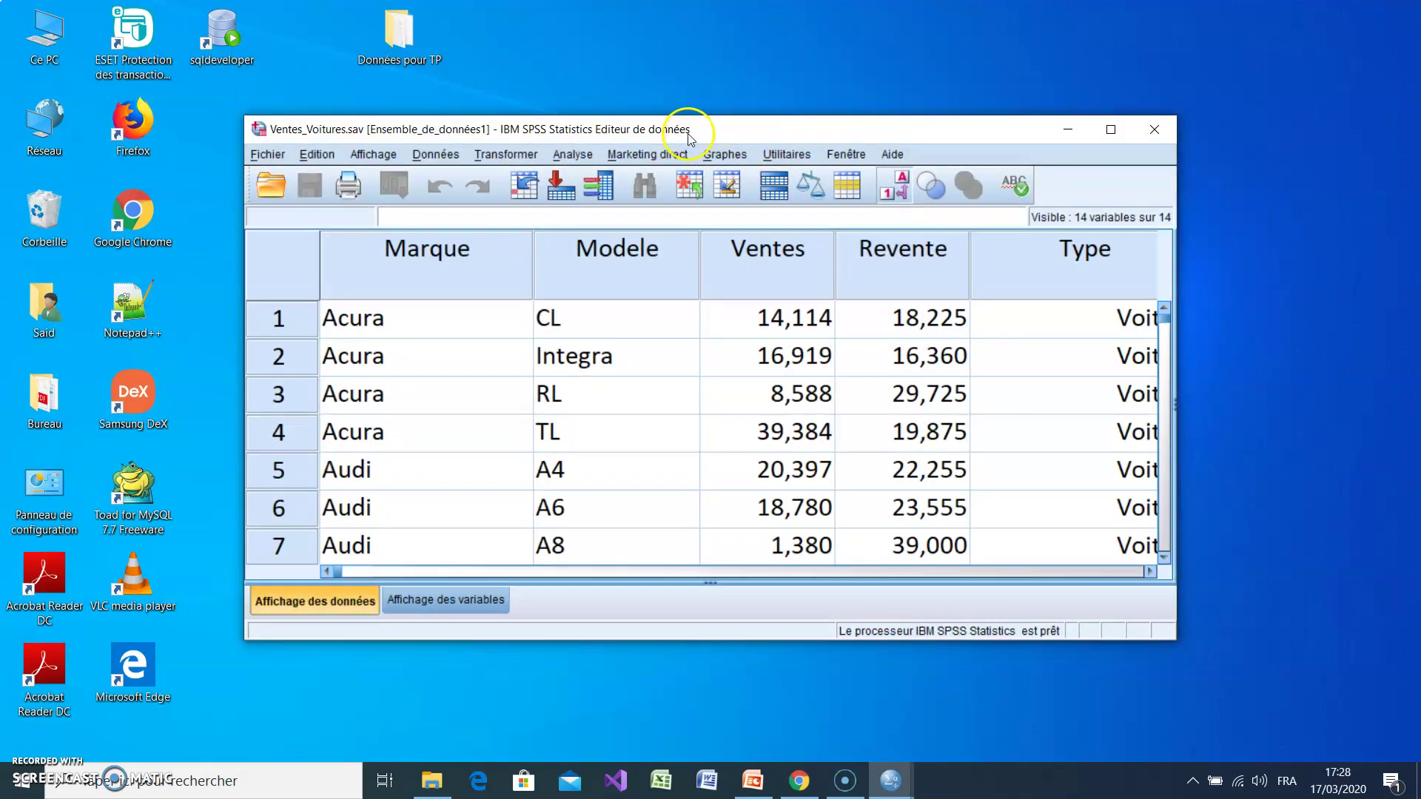
- Arrange the Ventes_Voitures data editor and the output viewer so both windows are accessible, and widen the data editor
left_click_drag(688, 139, 585, 298)
left_click(545, 126)
left_click_drag(545, 125, 806, 88)
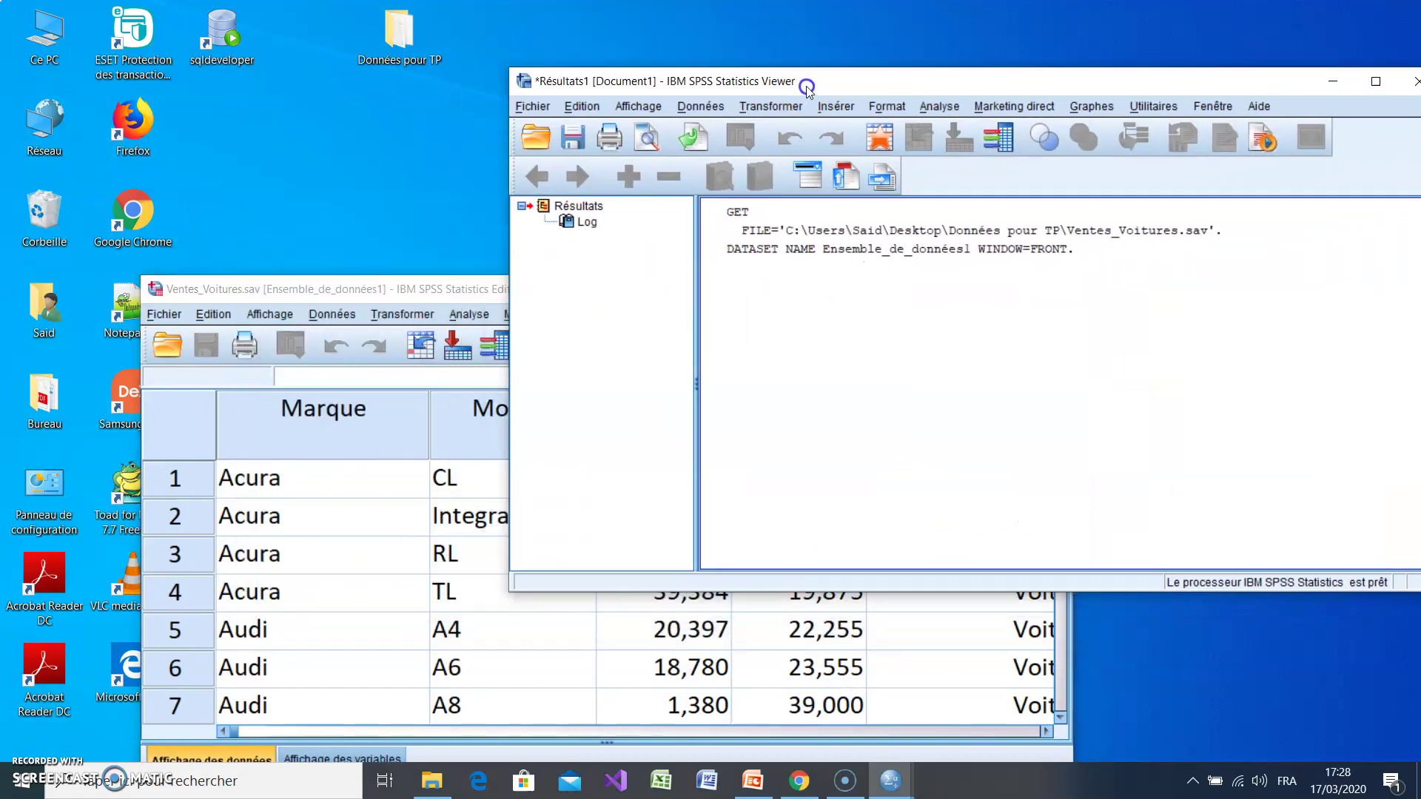
left_click_drag(427, 288, 360, 205)
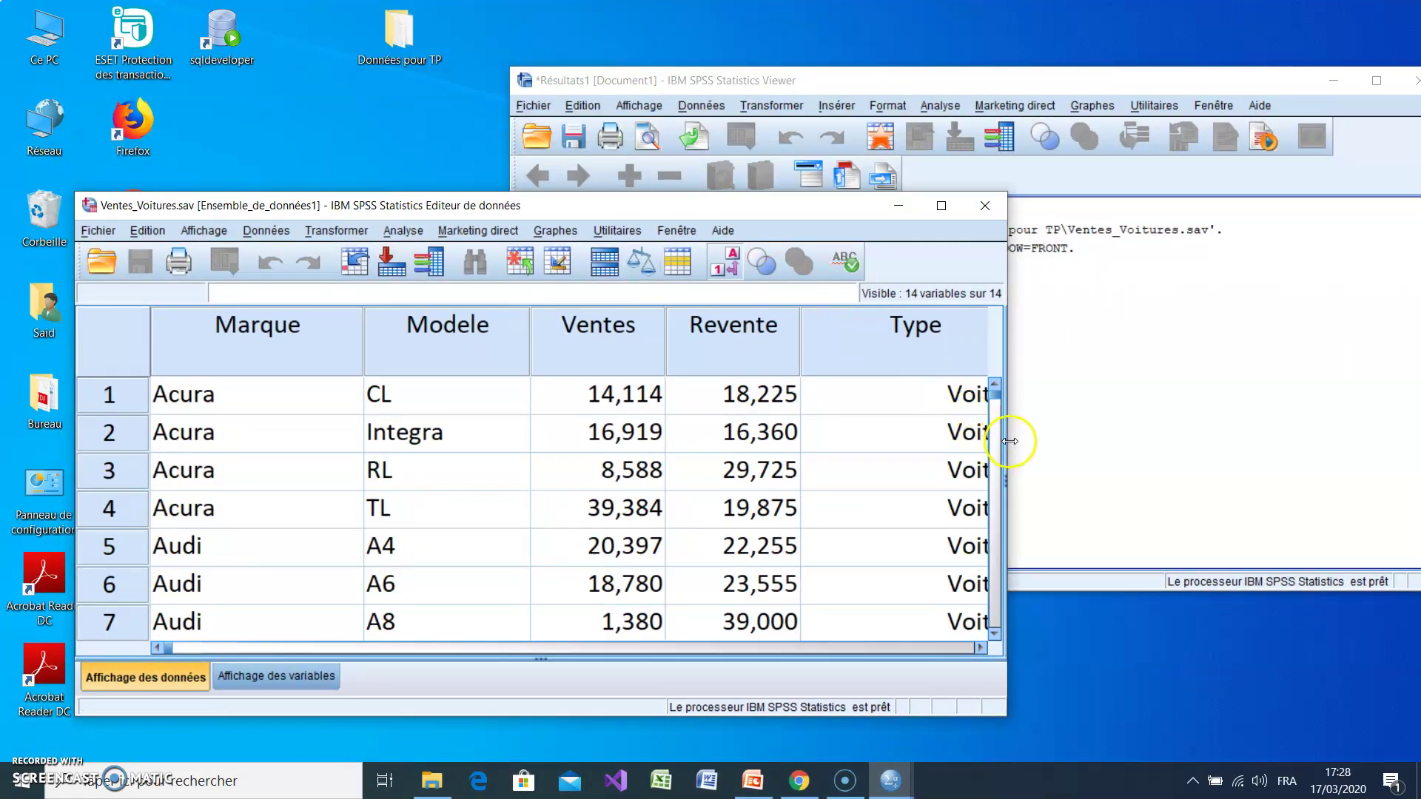
left_click_drag(1010, 443, 1156, 442)
left_click(1014, 263)
left_click(978, 253)
left_click_drag(748, 84, 733, 32)
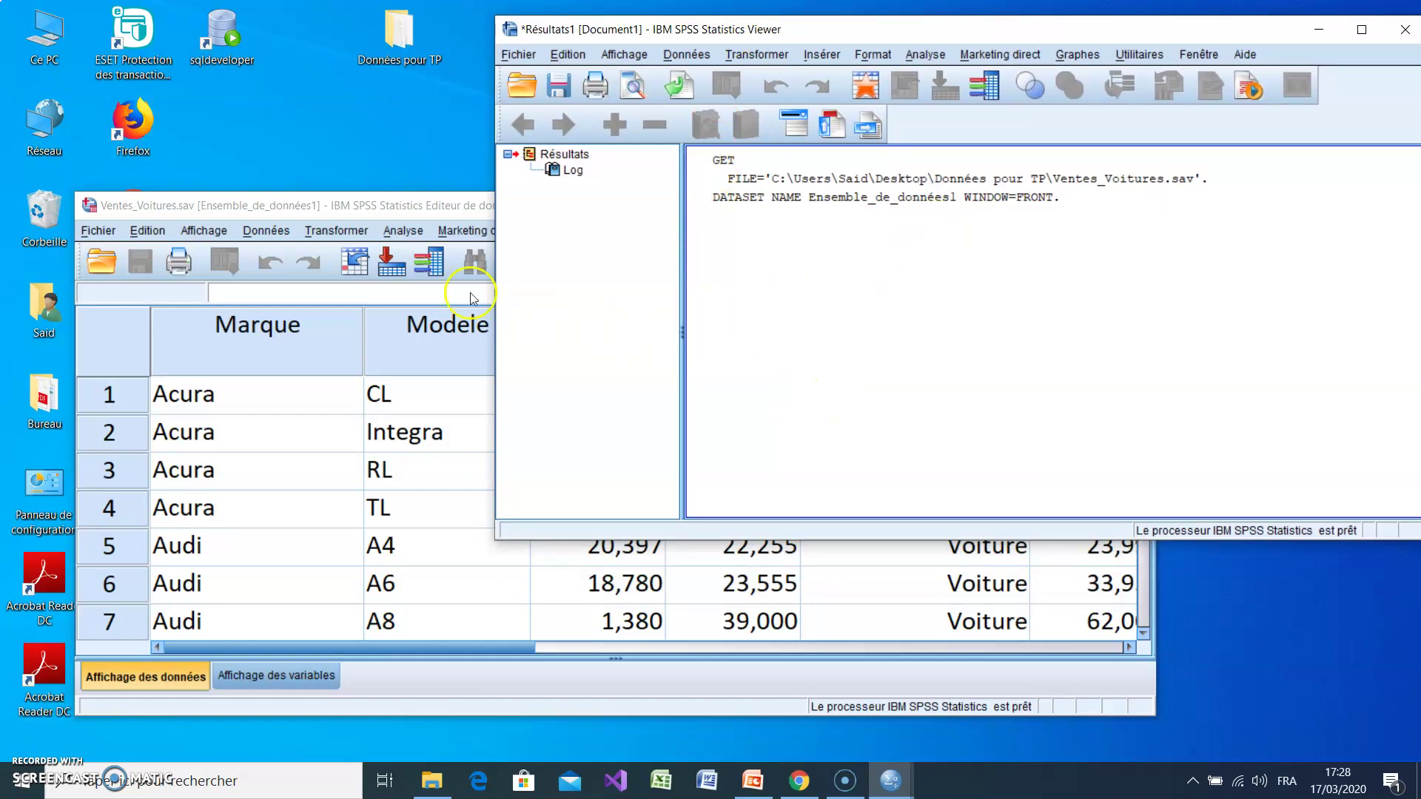
- Alternate between the data editor and the output viewer to examine the log of the file-opening command
left_click(335, 205)
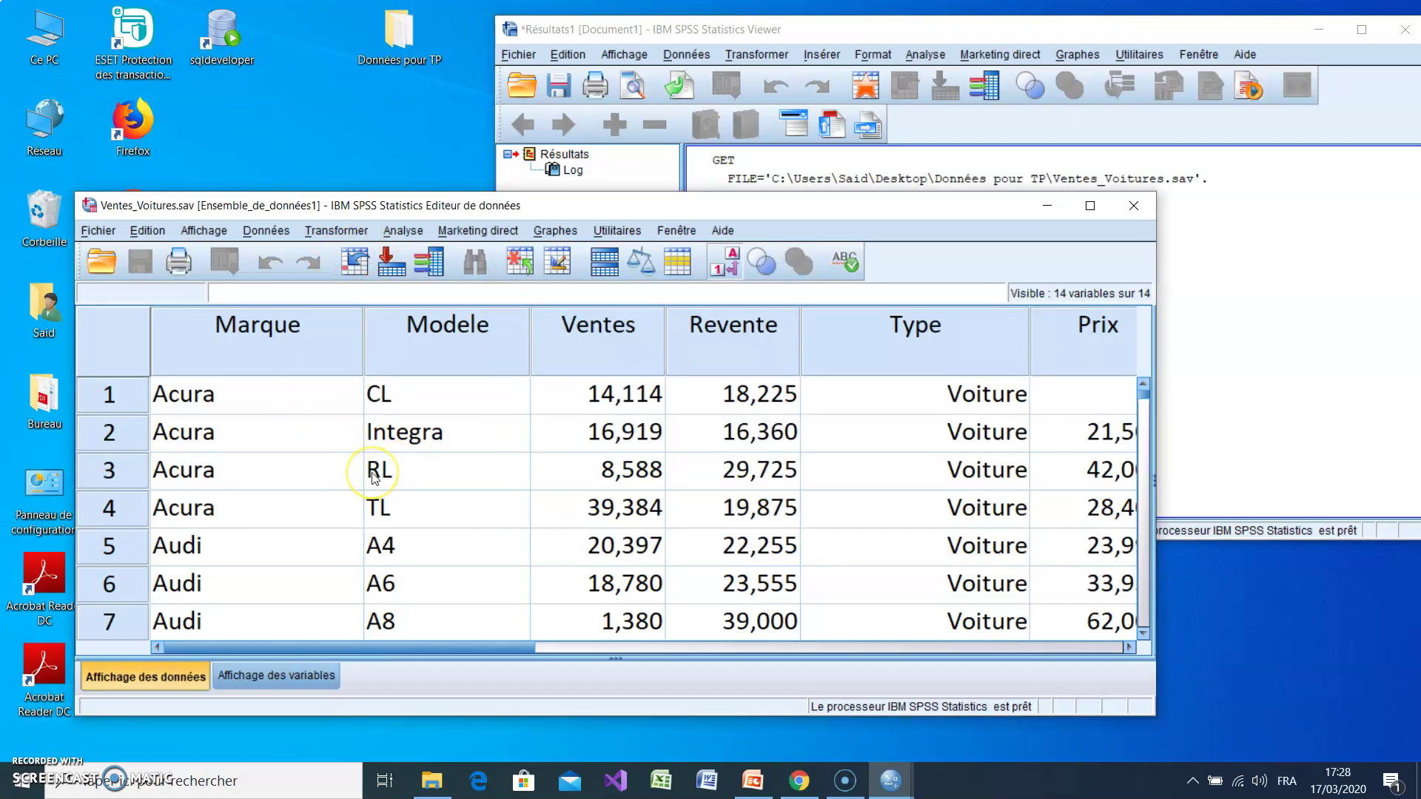
left_click(1219, 200)
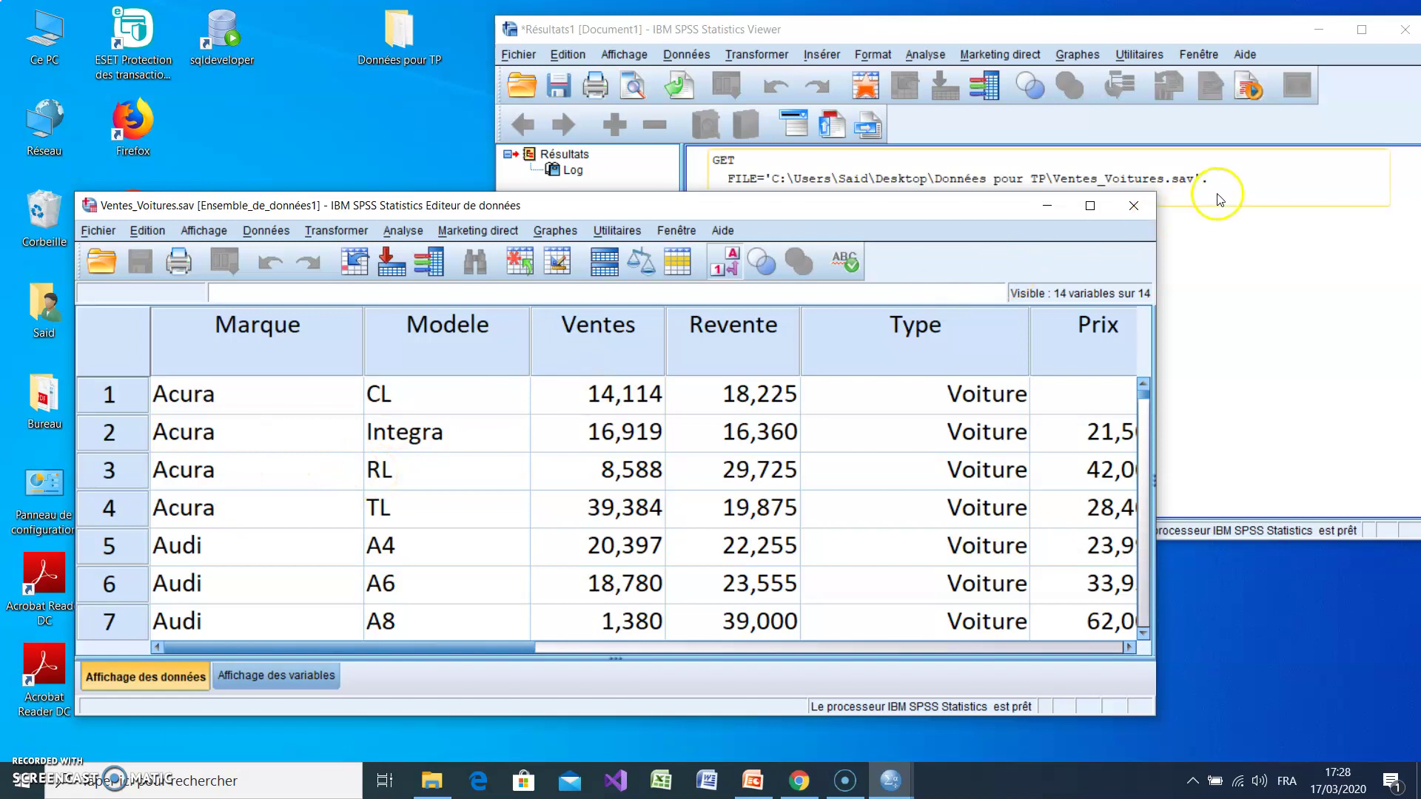
left_click(1231, 237)
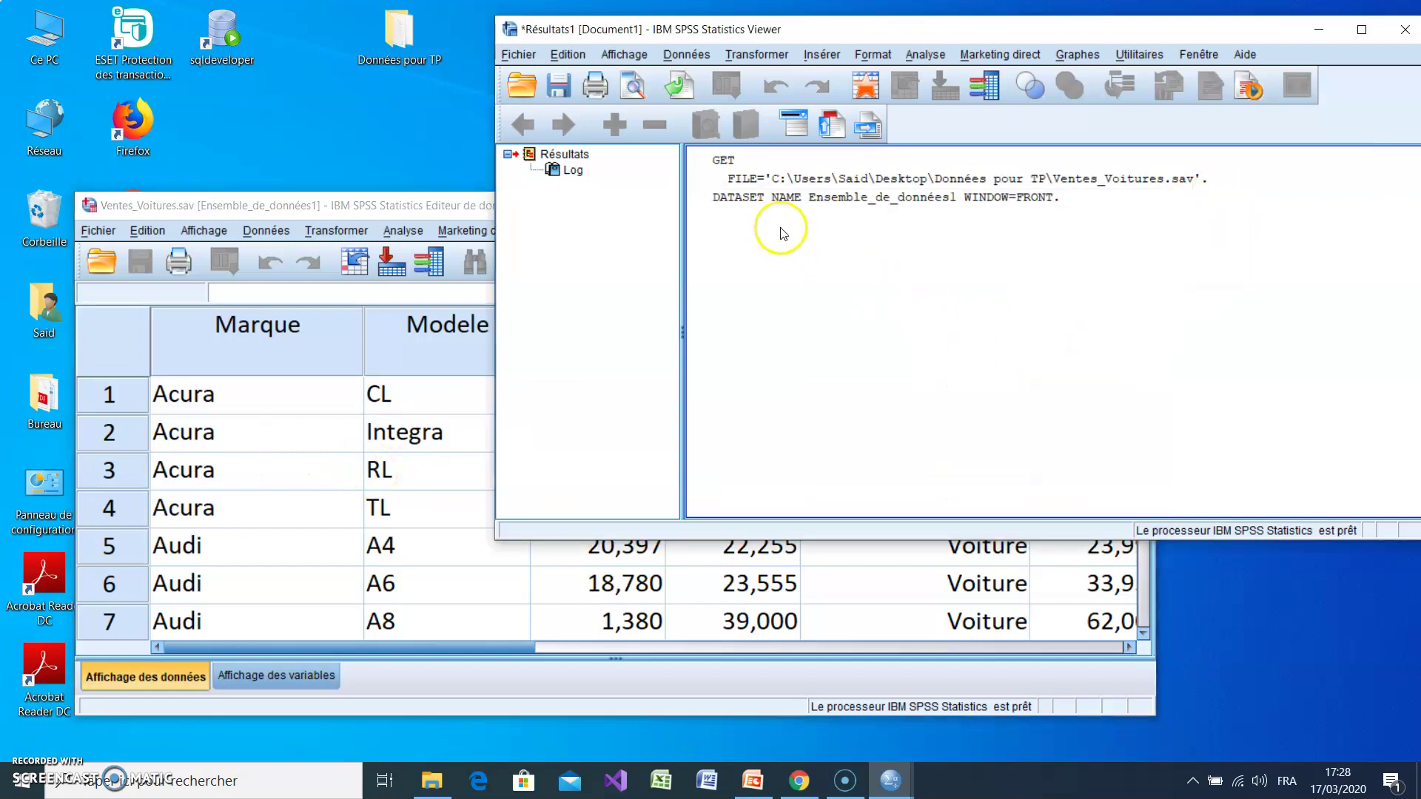
left_click(740, 201)
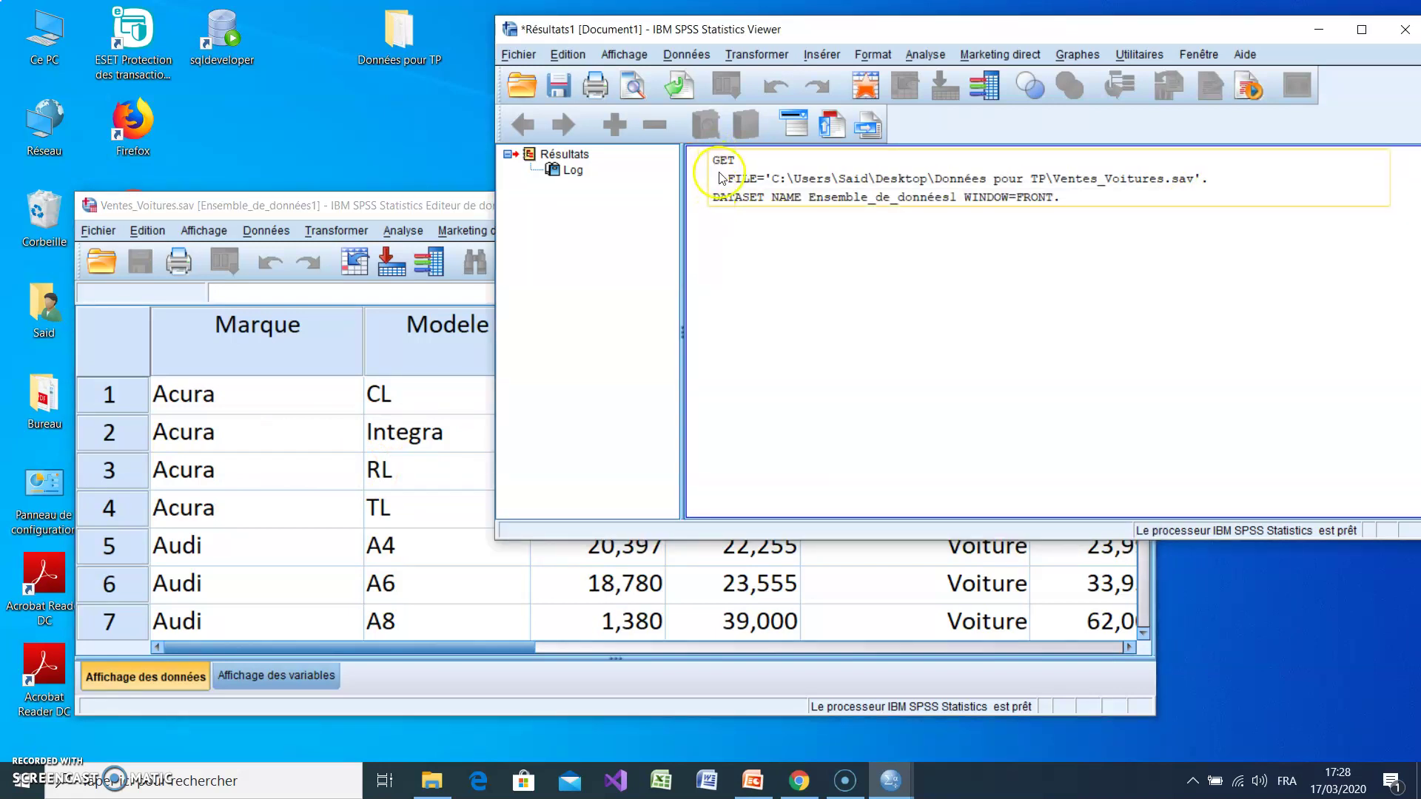
left_click(1153, 222)
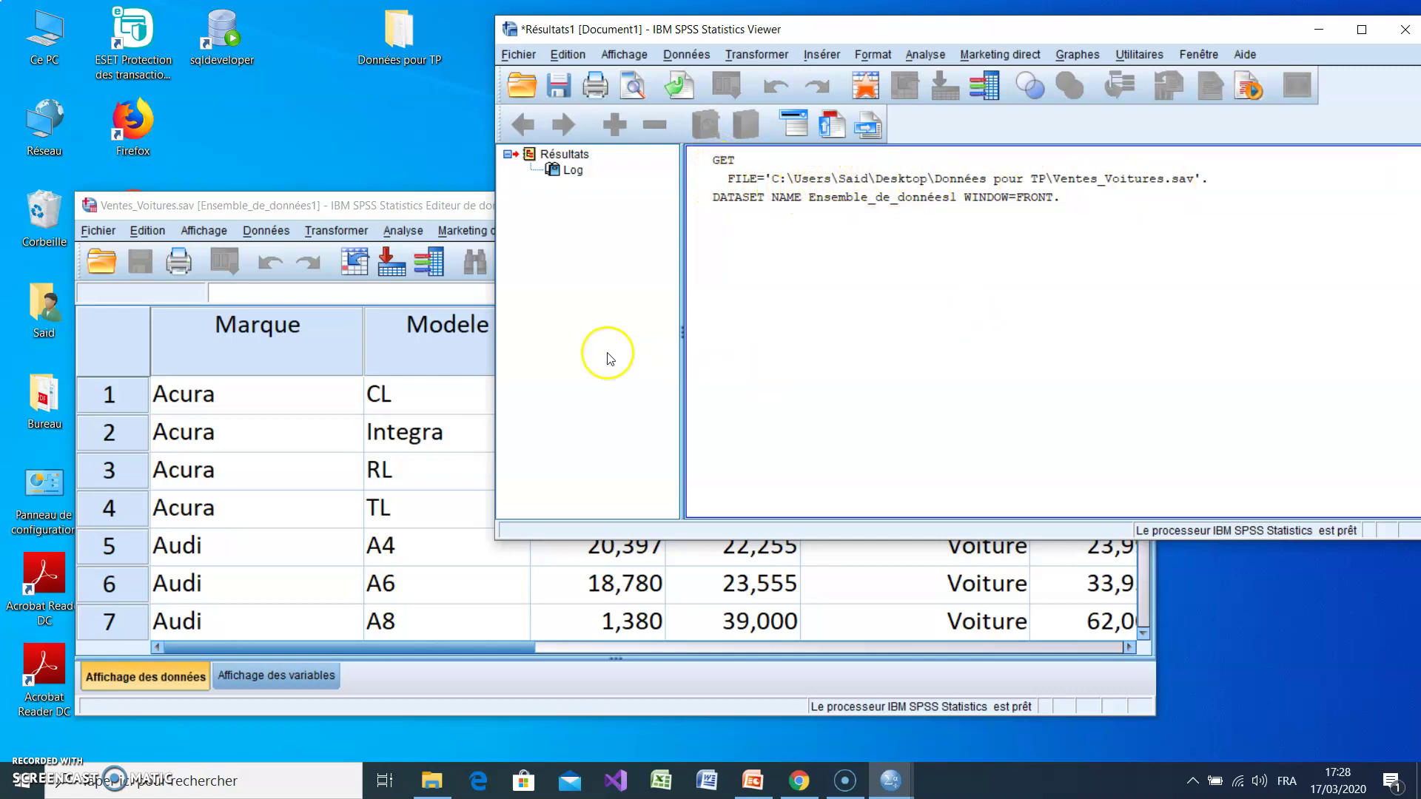
left_click(379, 211)
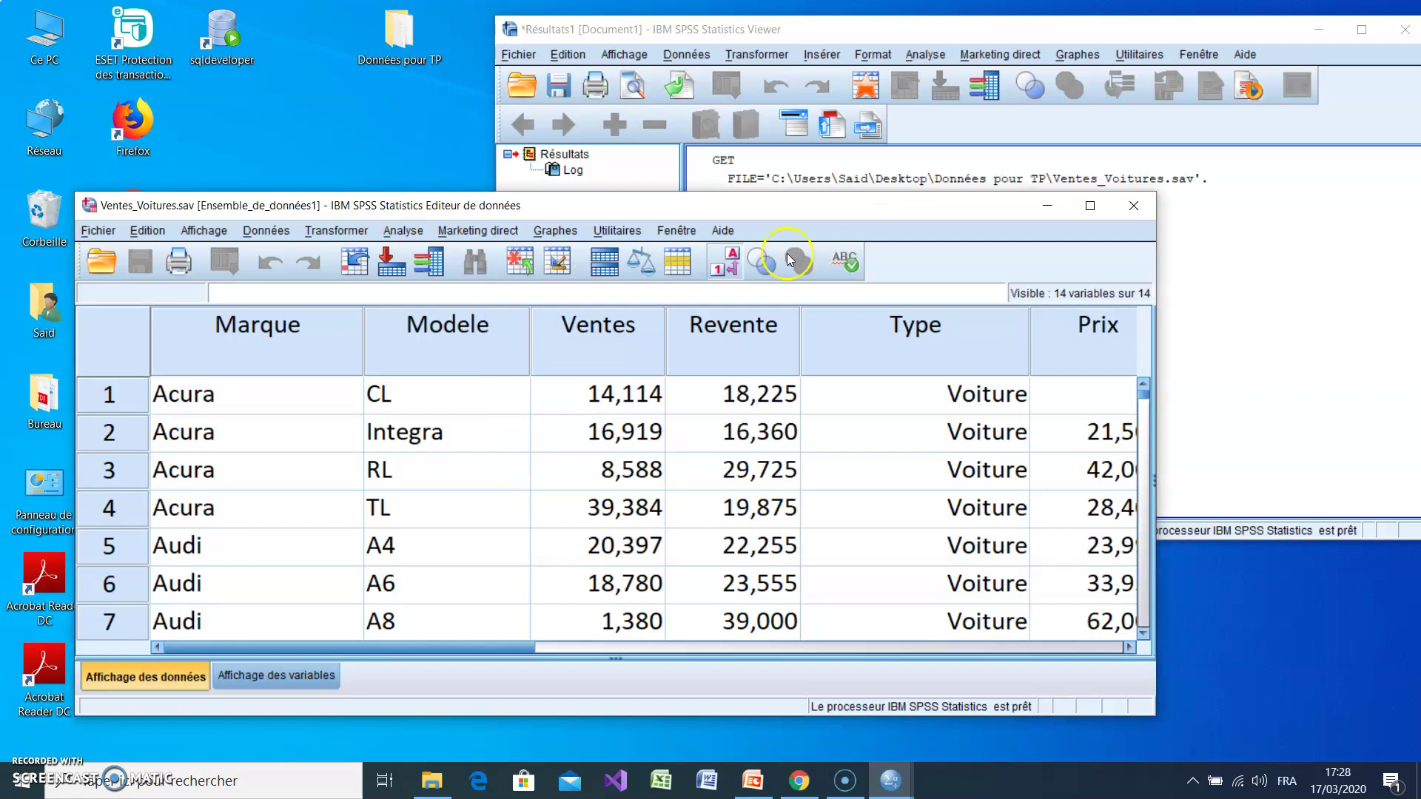
left_click(1281, 183)
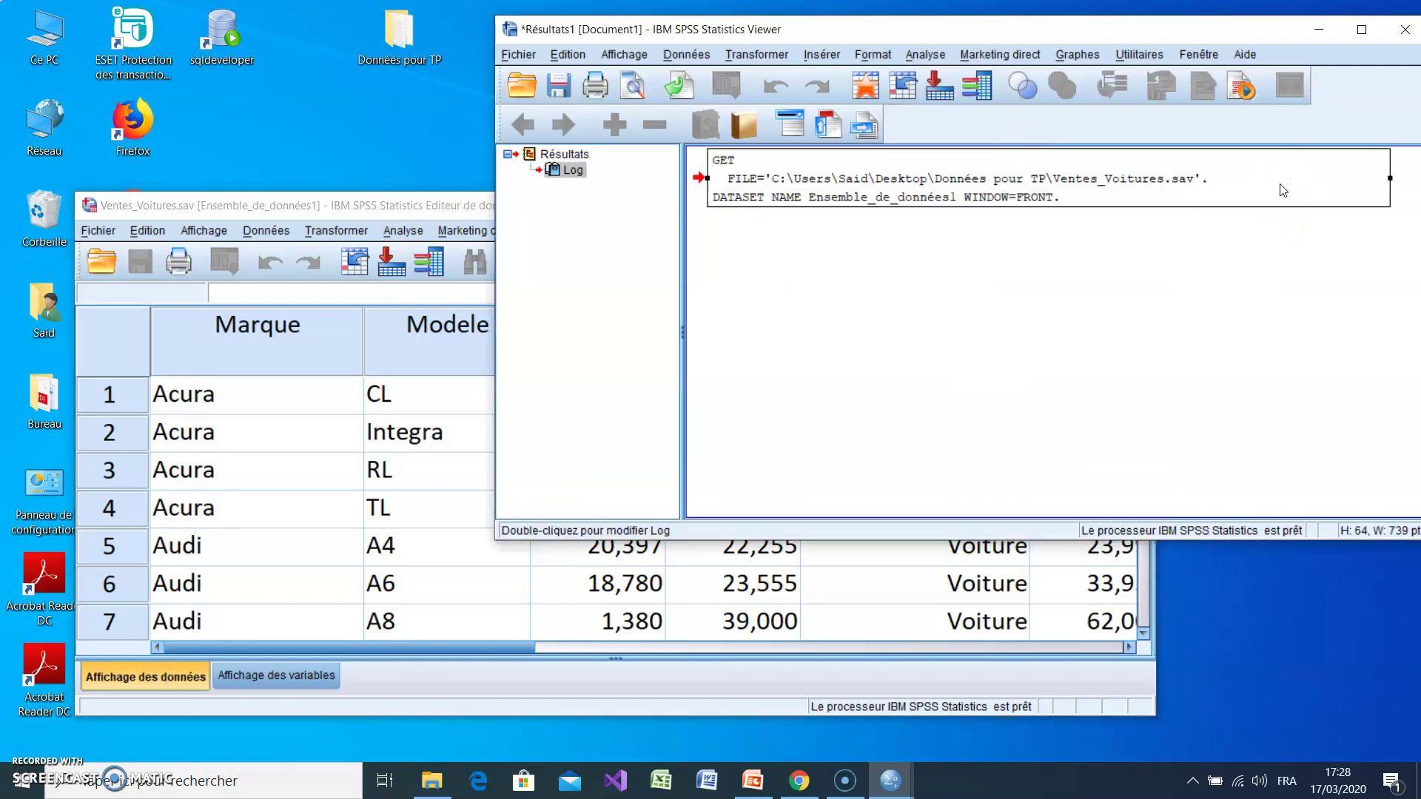
- Move the Ventes_Voitures data editor slightly higher and bring it to the front to browse its cases
left_click_drag(384, 207, 363, 165)
left_click(1080, 27)
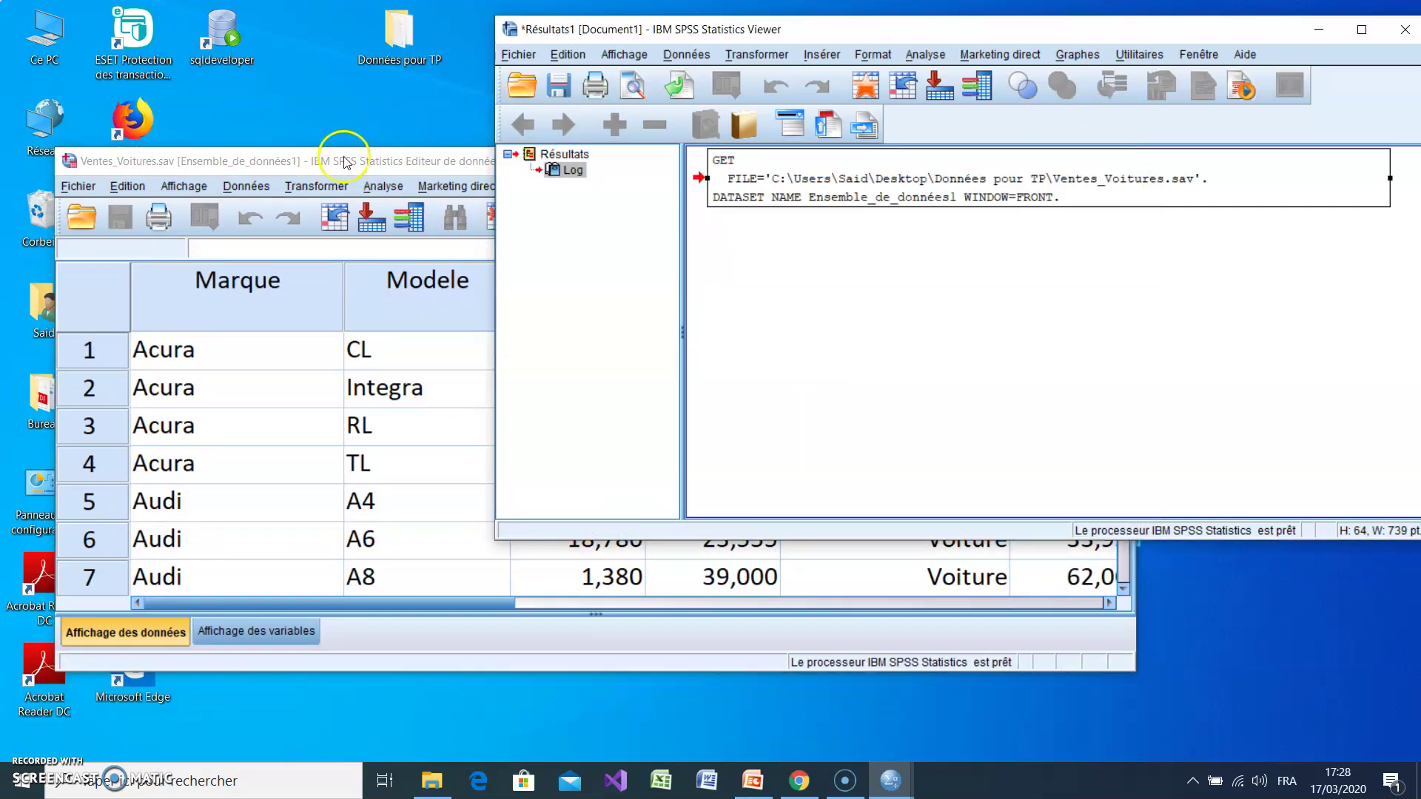
left_click(340, 154)
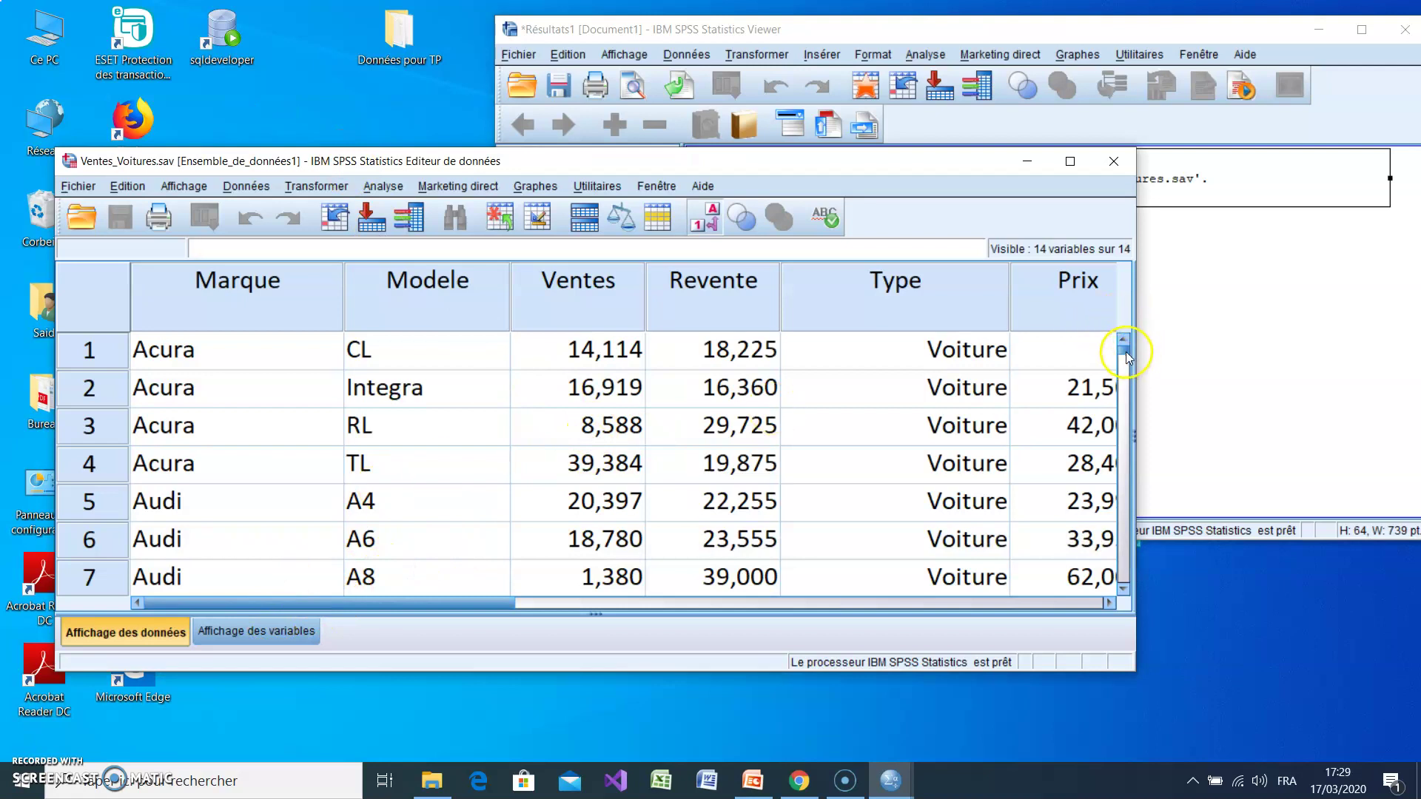
mouse_move(1126, 354)
left_mouse_down()
mouse_move(1122, 392)
mouse_move(1137, 397)
mouse_move(1121, 451)
mouse_move(1121, 339)
left_mouse_up()
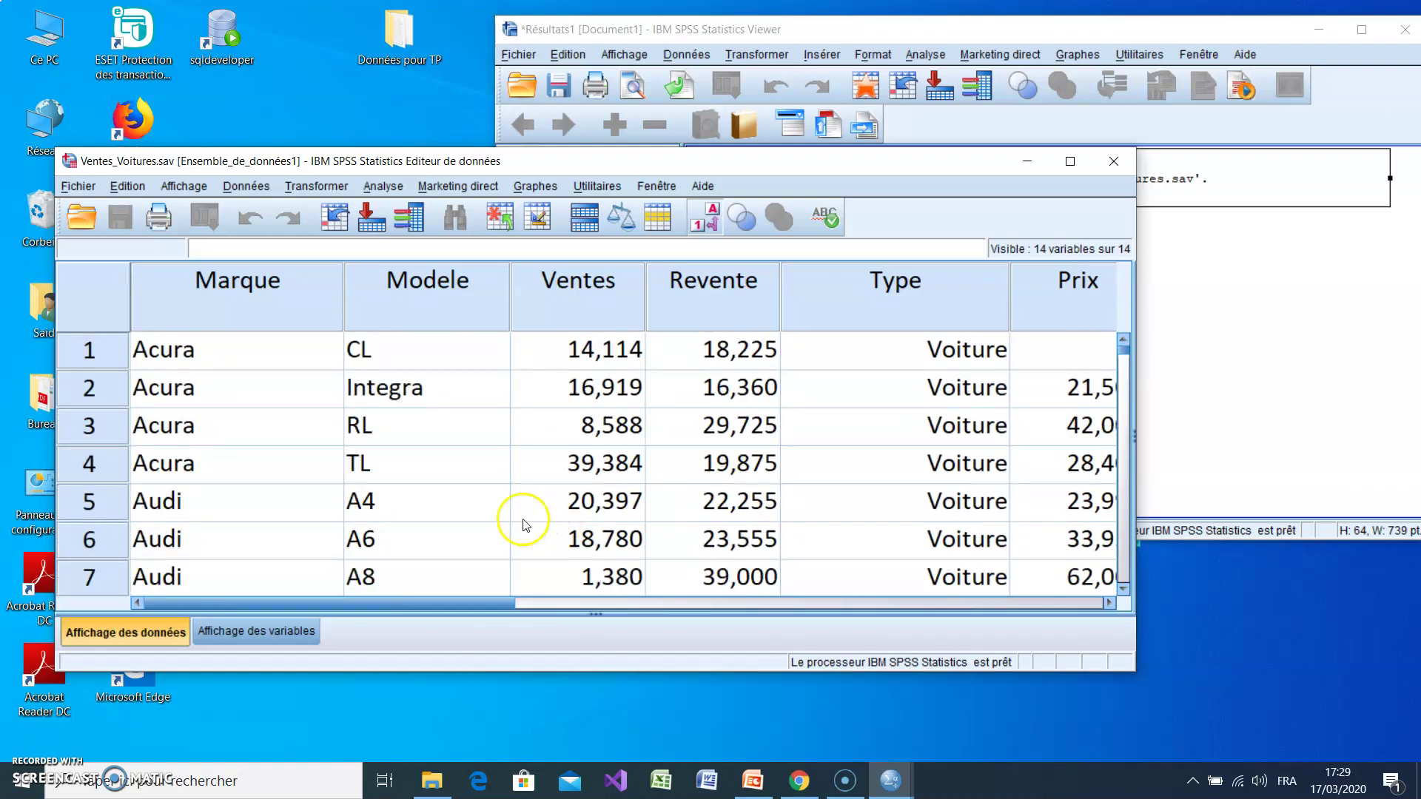
- Start a Descriptives analysis and add the five variables from Prix en milliers through Largeur to the analysis list
left_click(381, 190)
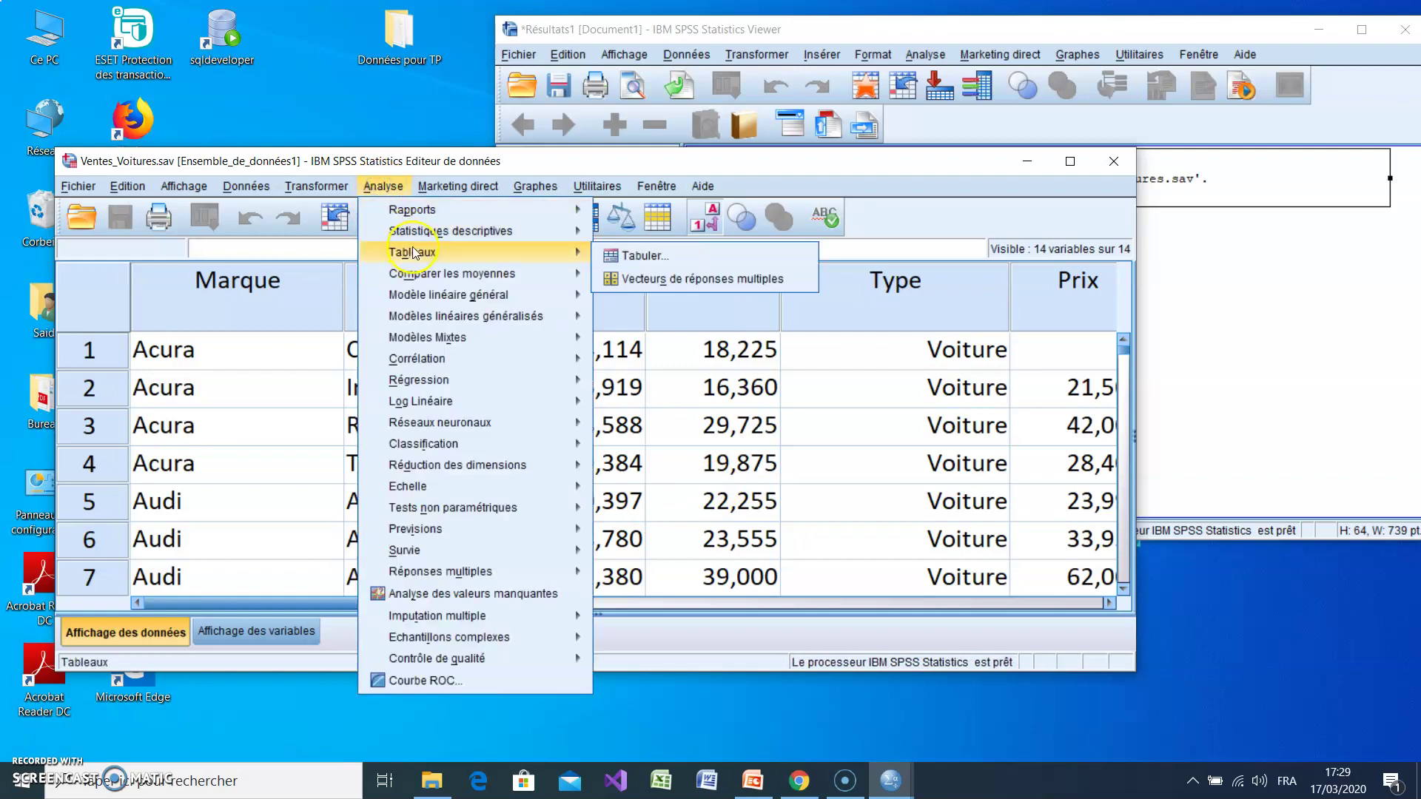
mouse_move(428, 238)
left_click(651, 258)
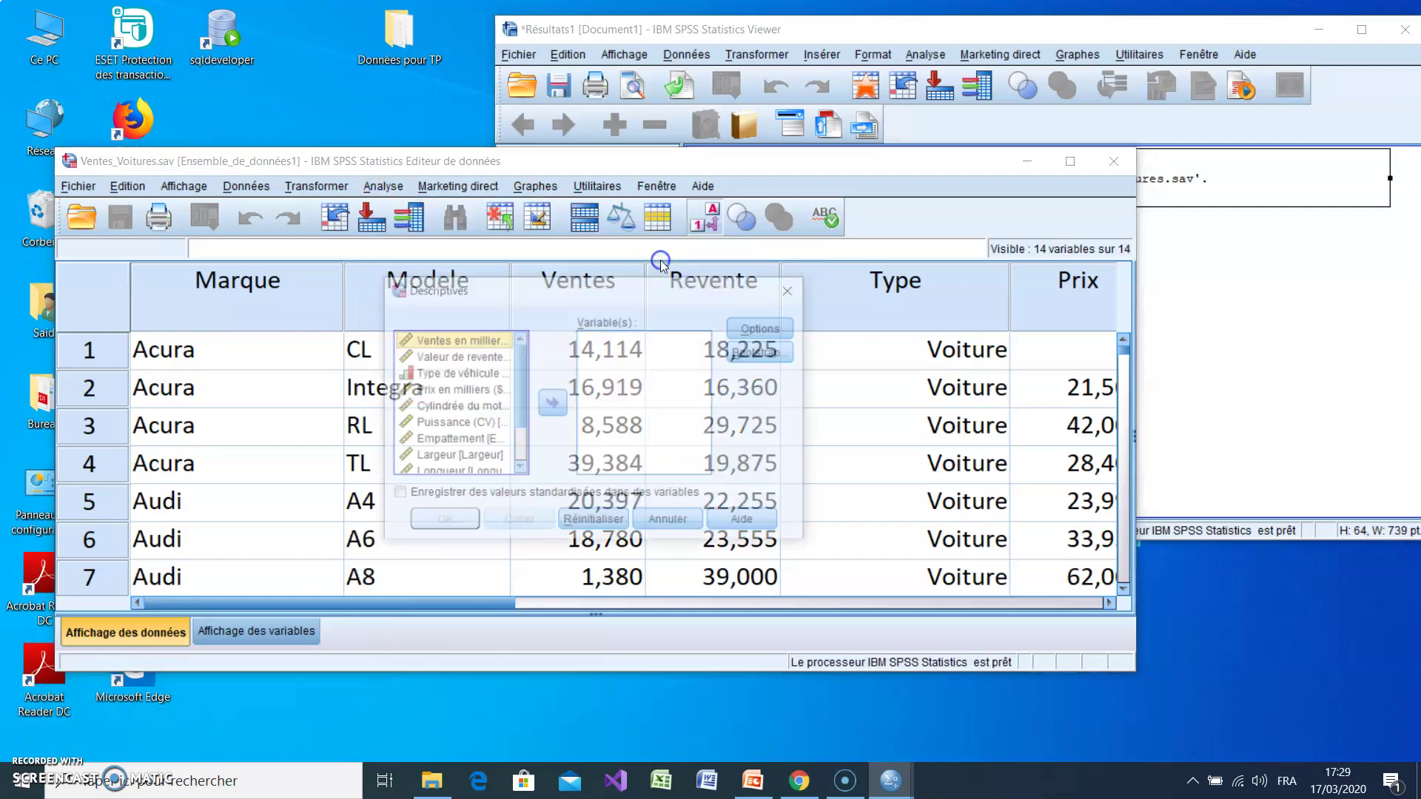
left_click(453, 392)
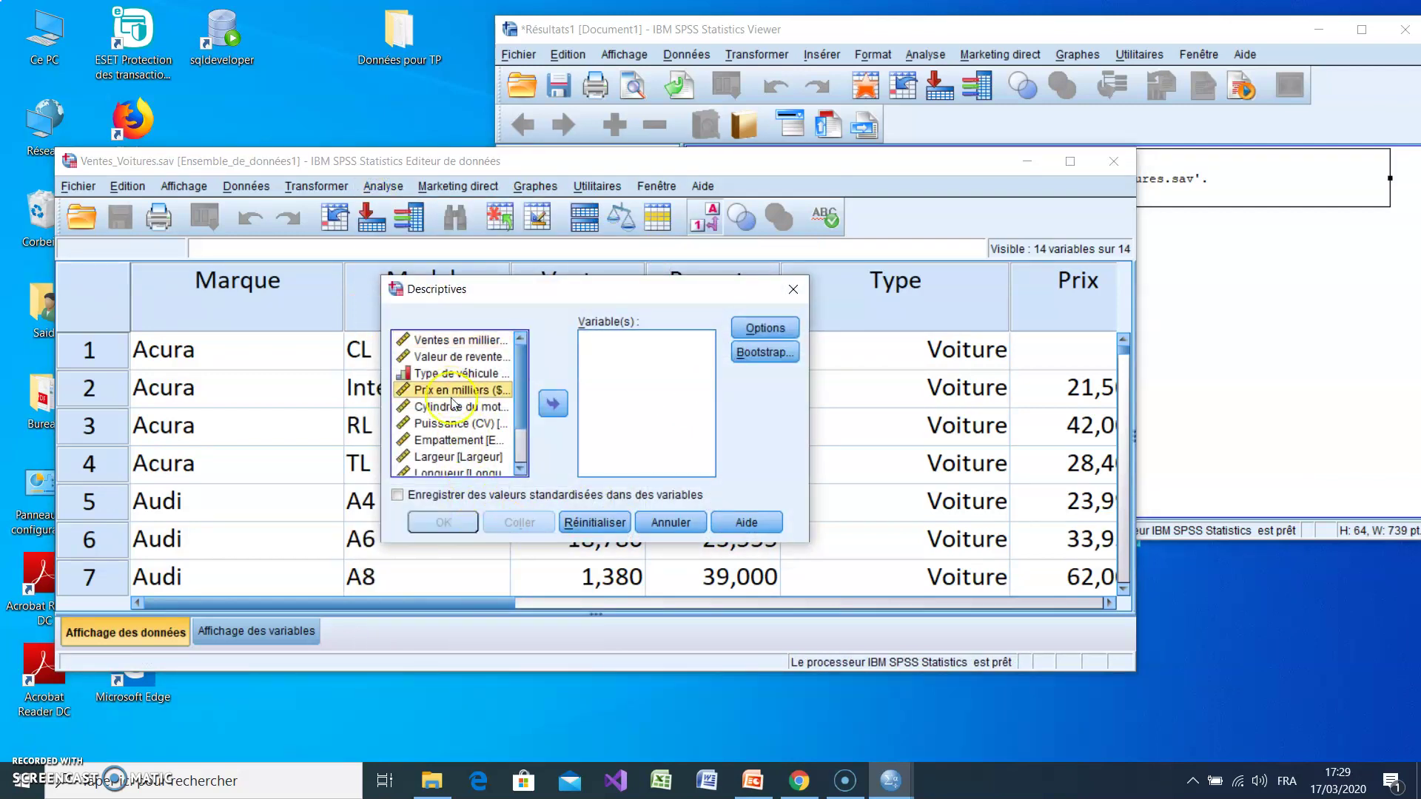
left_click(448, 459, "shift")
left_click(553, 404)
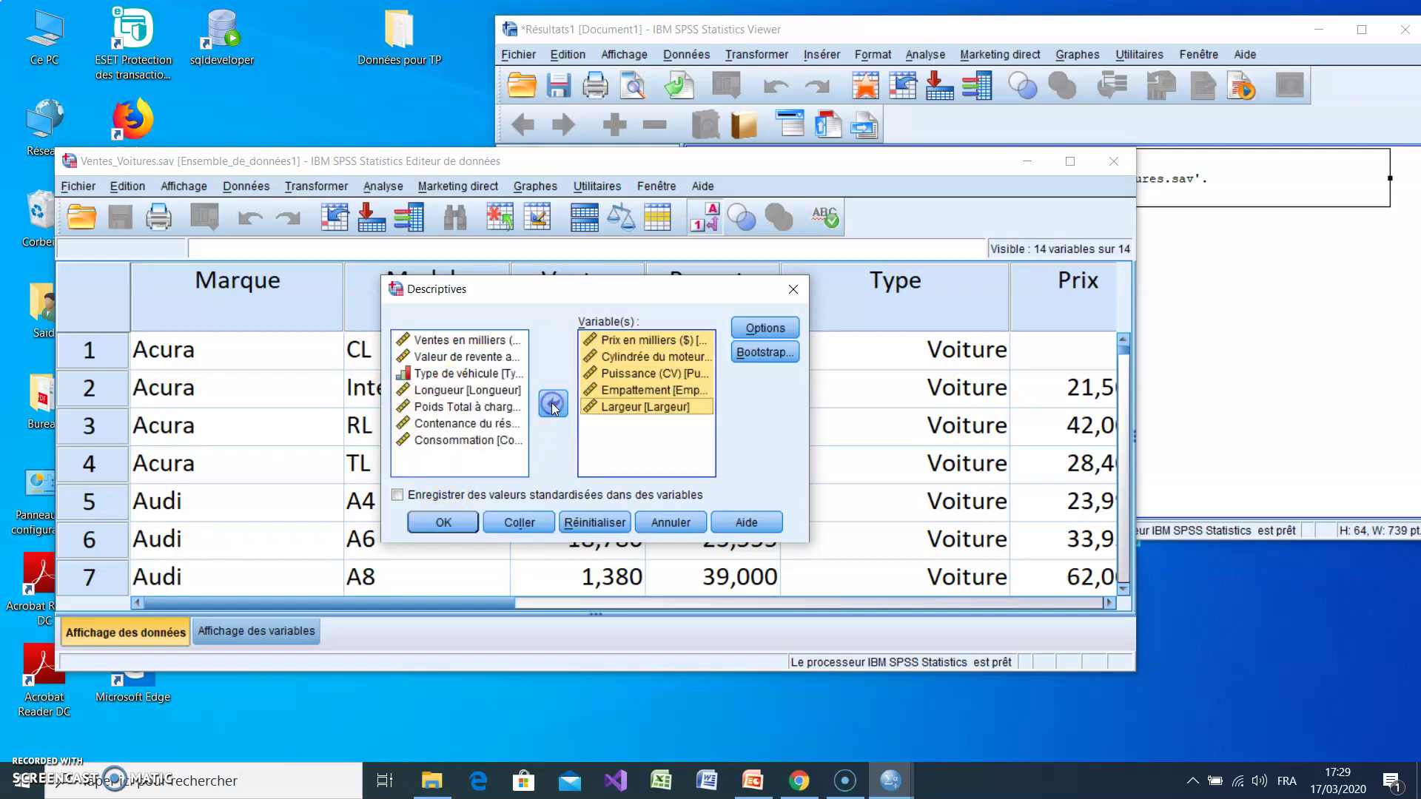
- Add variance, kurtosis, skewness and sum to the requested descriptive statistics and run the analysis
left_click(758, 335)
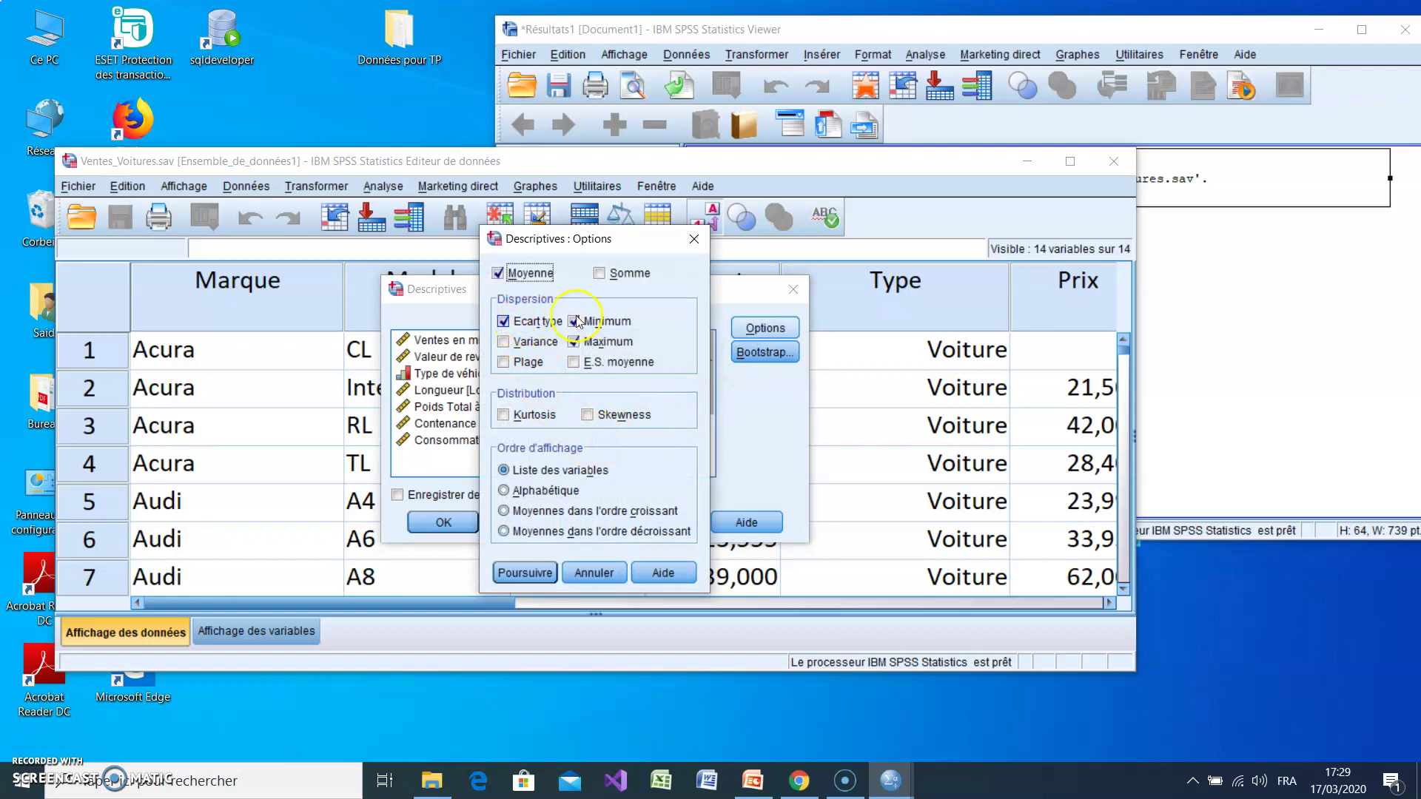
left_click(526, 345)
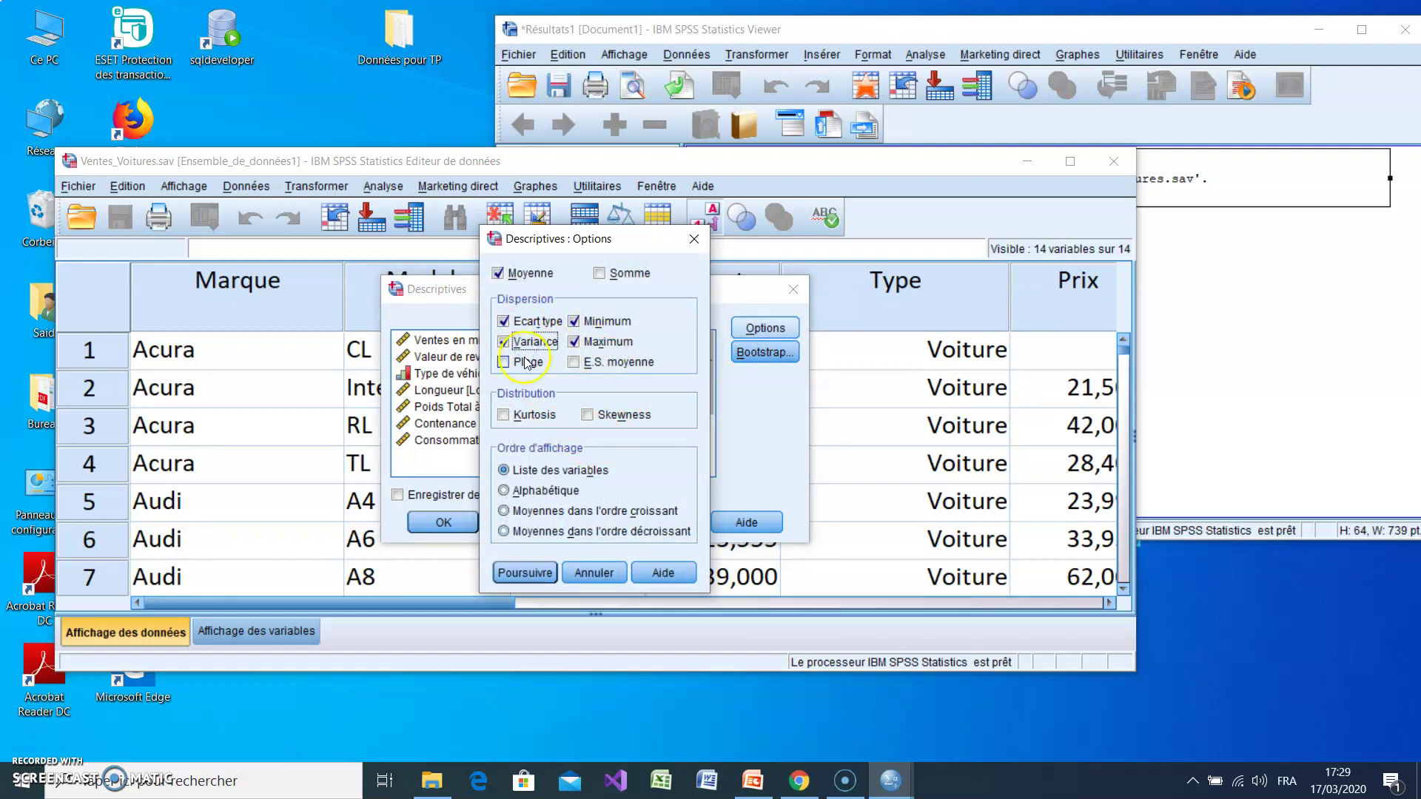
left_click(528, 416)
left_click(620, 415)
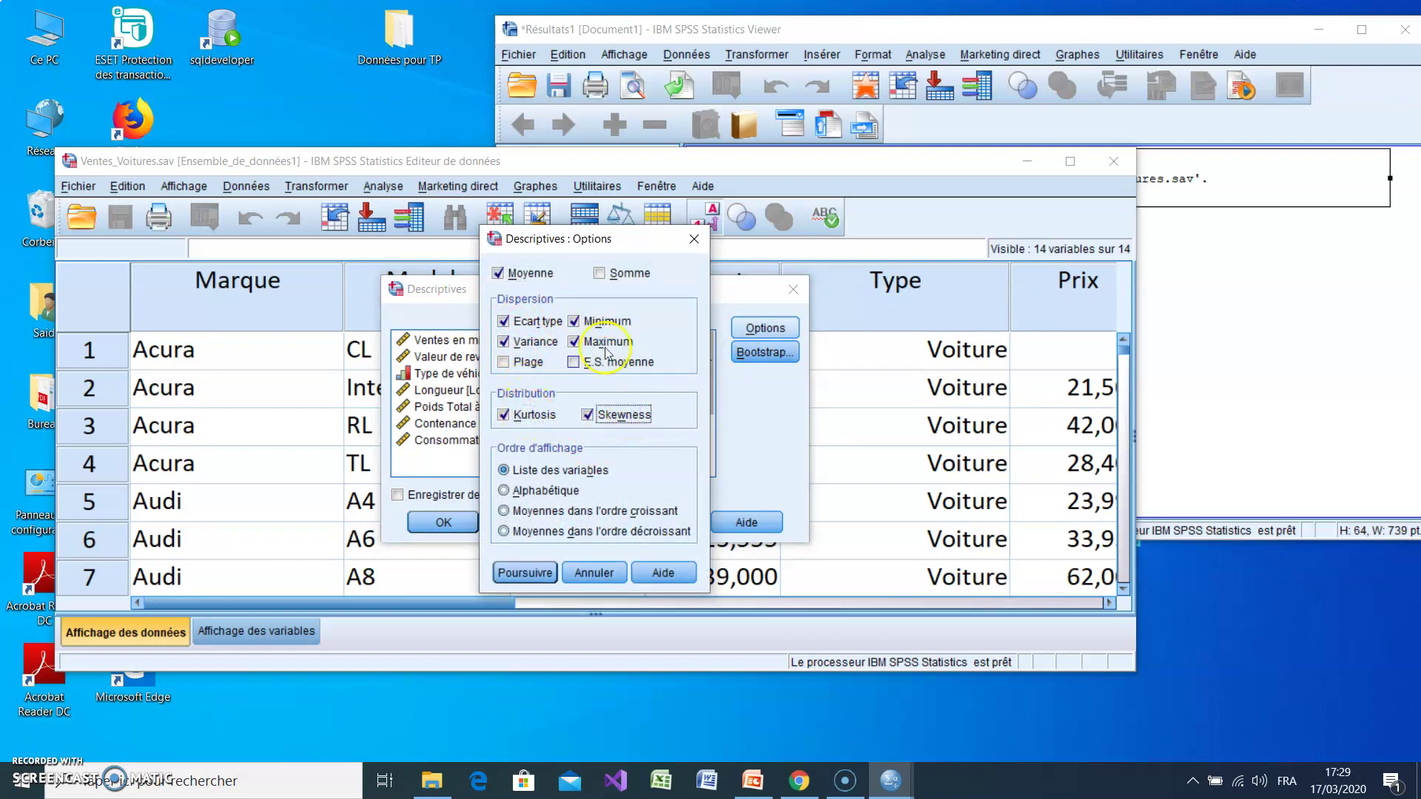
left_click(600, 274)
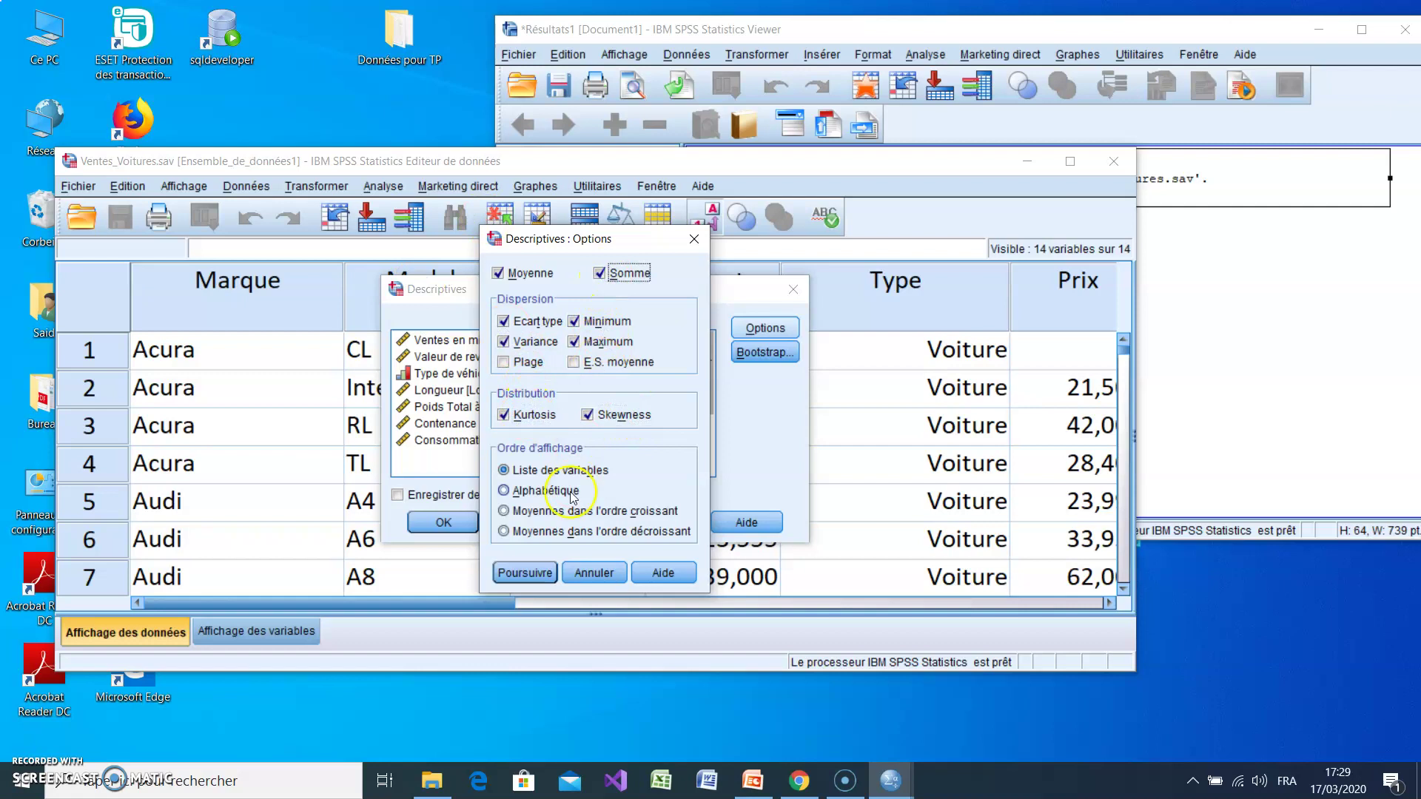
left_click(523, 574)
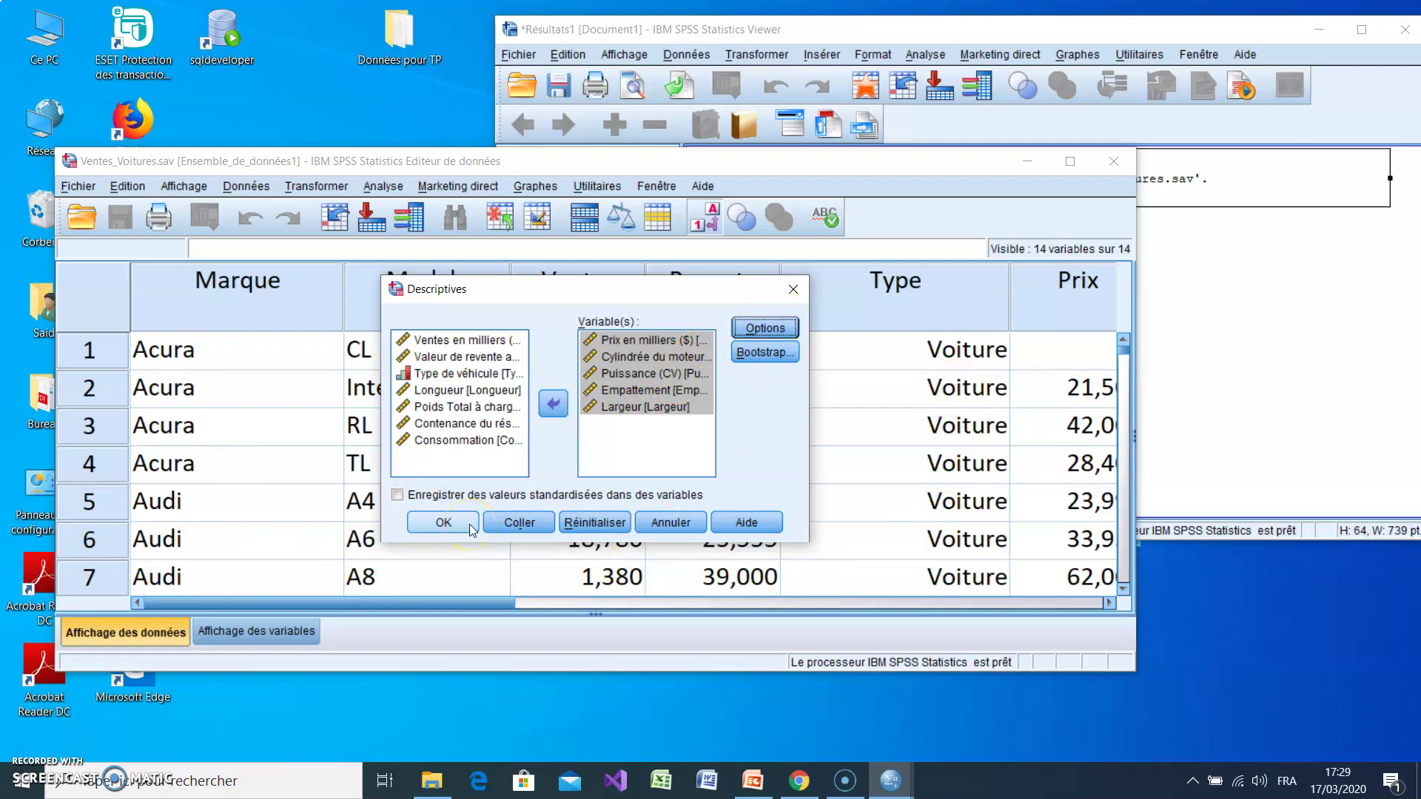
left_click(444, 523)
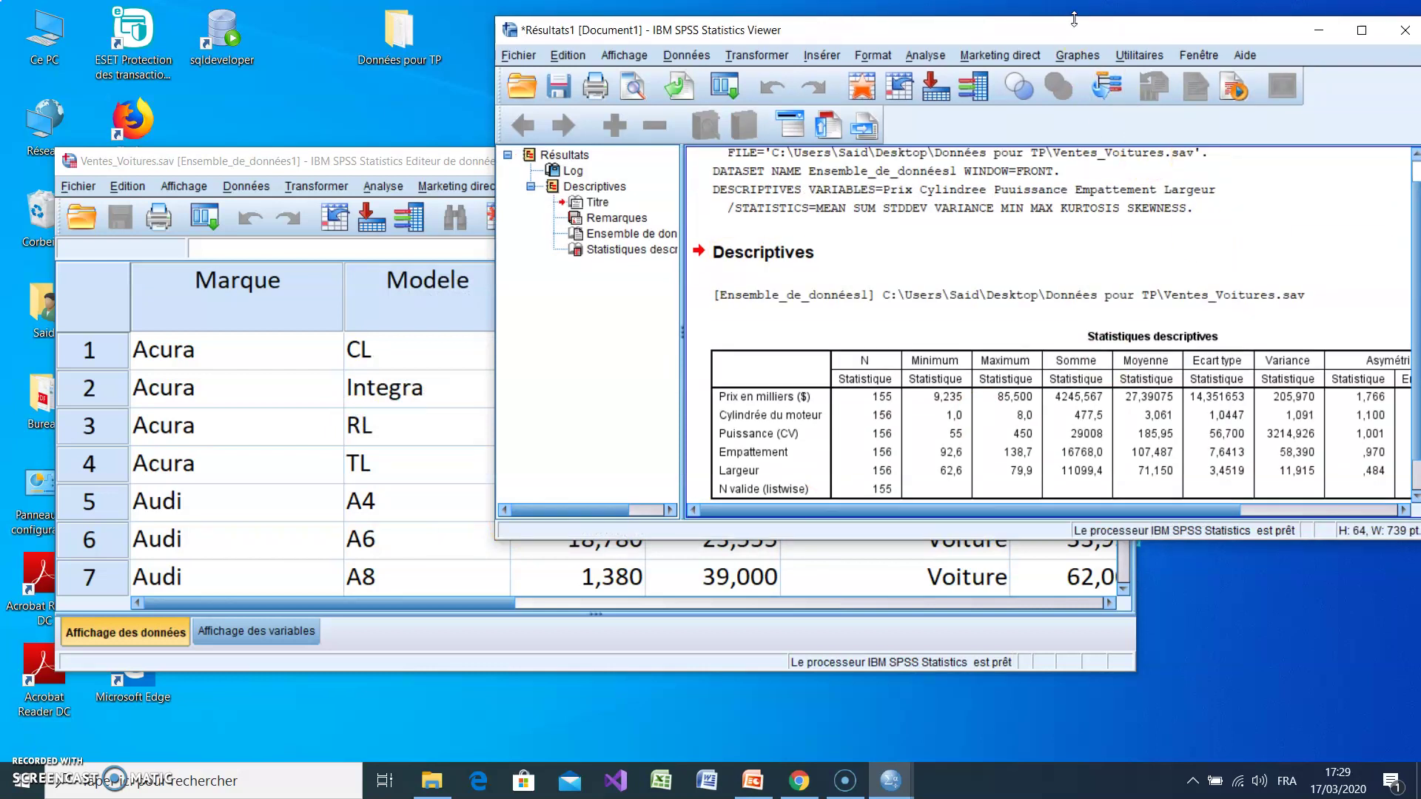
- Reposition and heighten the output viewer to fit the whole output, and select the Statistiques descriptives table
left_click_drag(1077, 32, 977, 21)
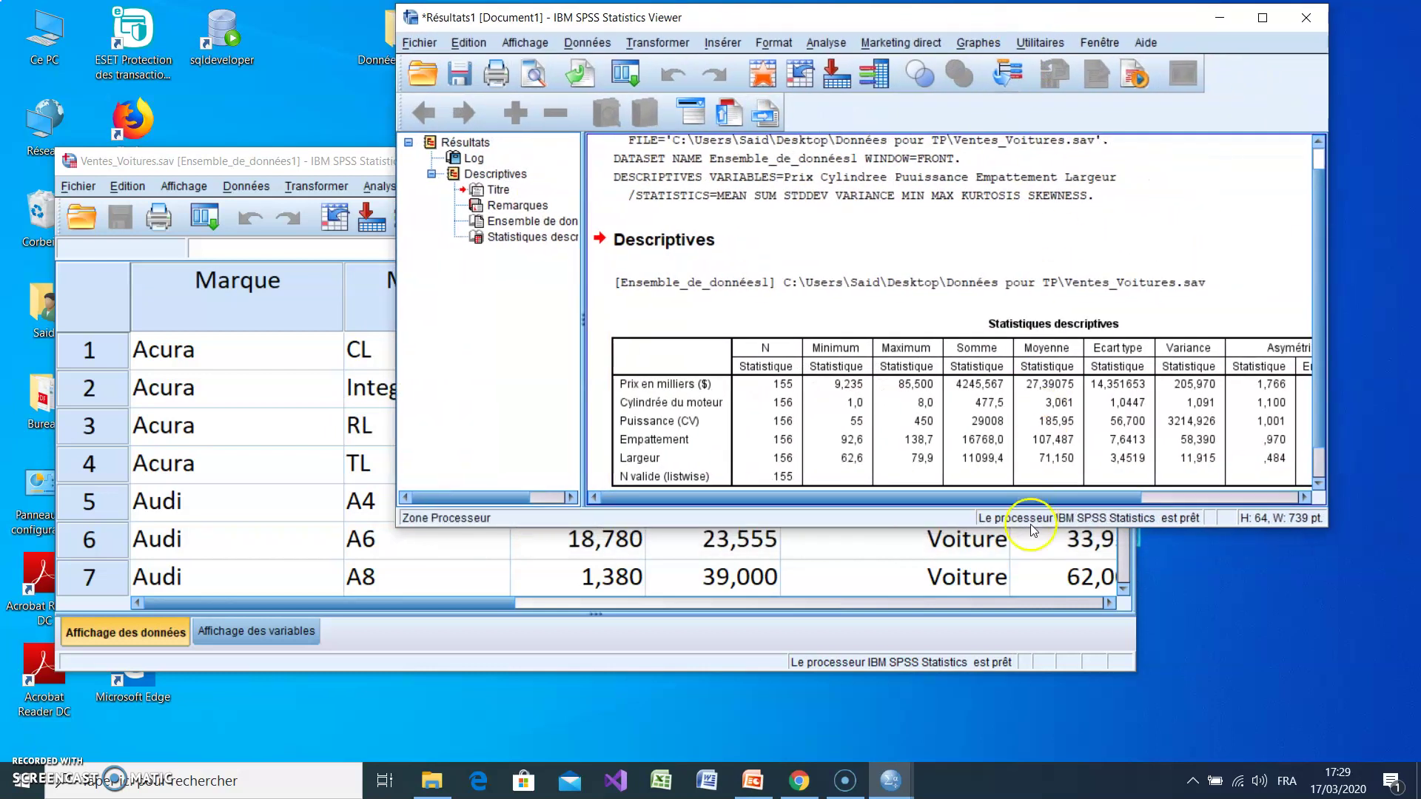
left_click_drag(835, 529, 835, 653)
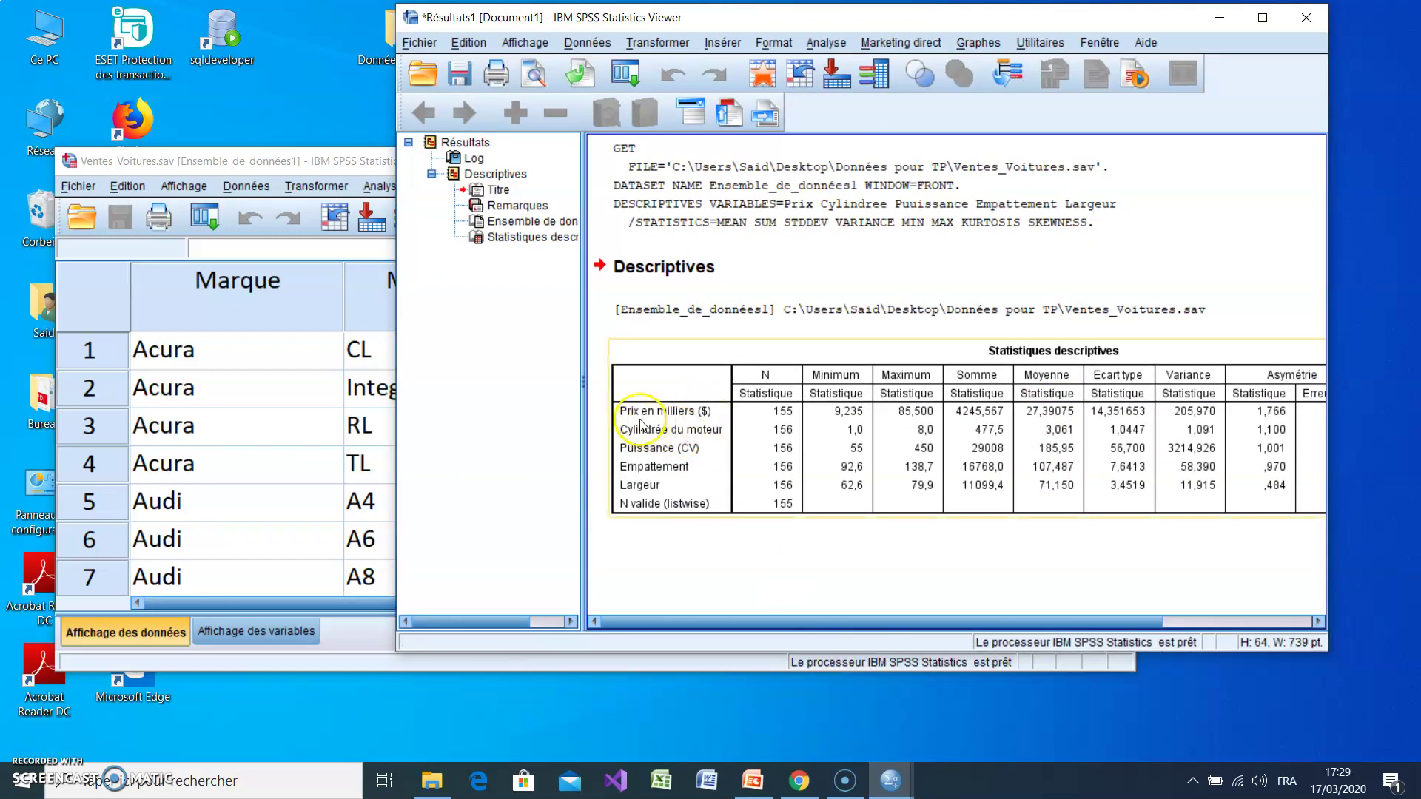
left_click(793, 386)
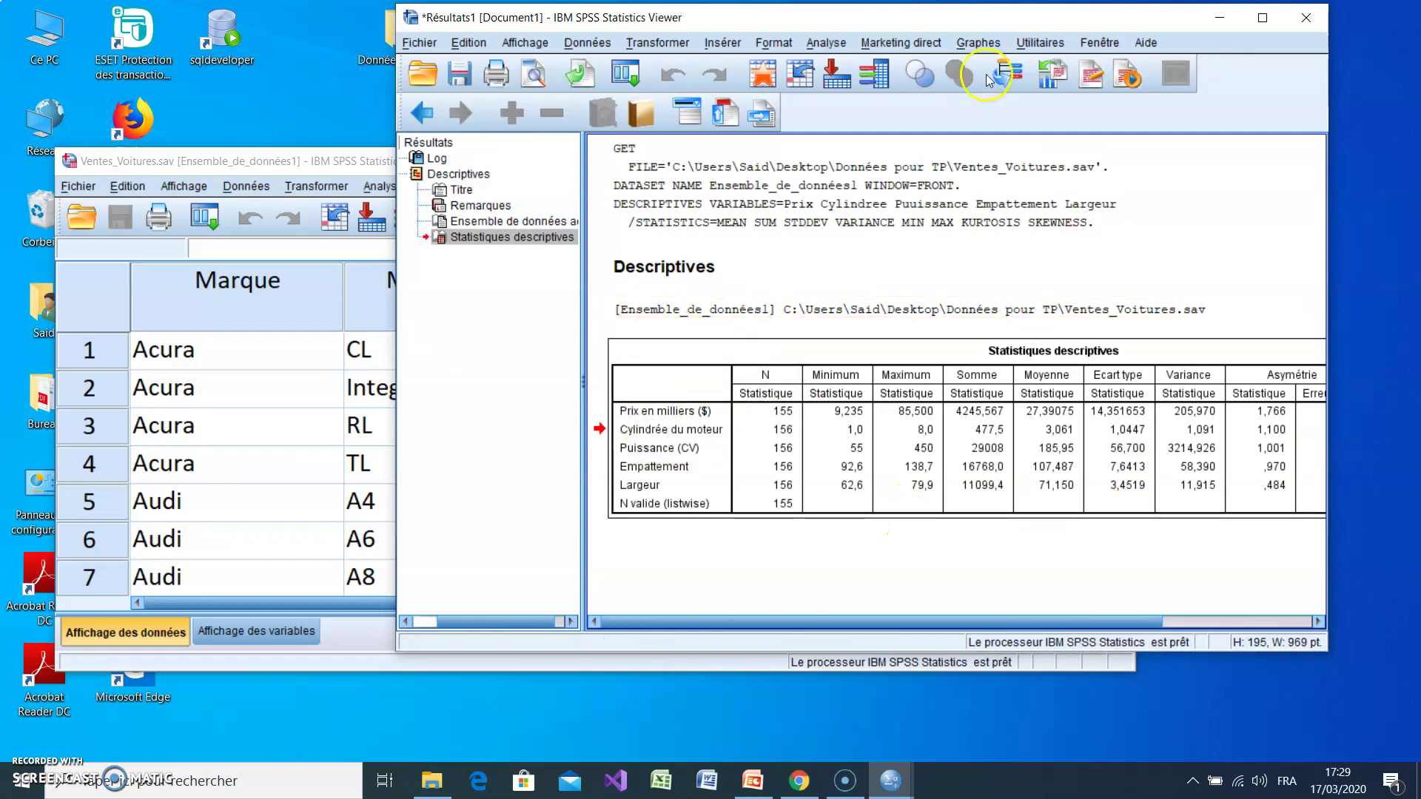
- Rearrange the Ventes_Voitures data editor and the output viewer so that both windows are accessible
left_click_drag(344, 163, 301, 192)
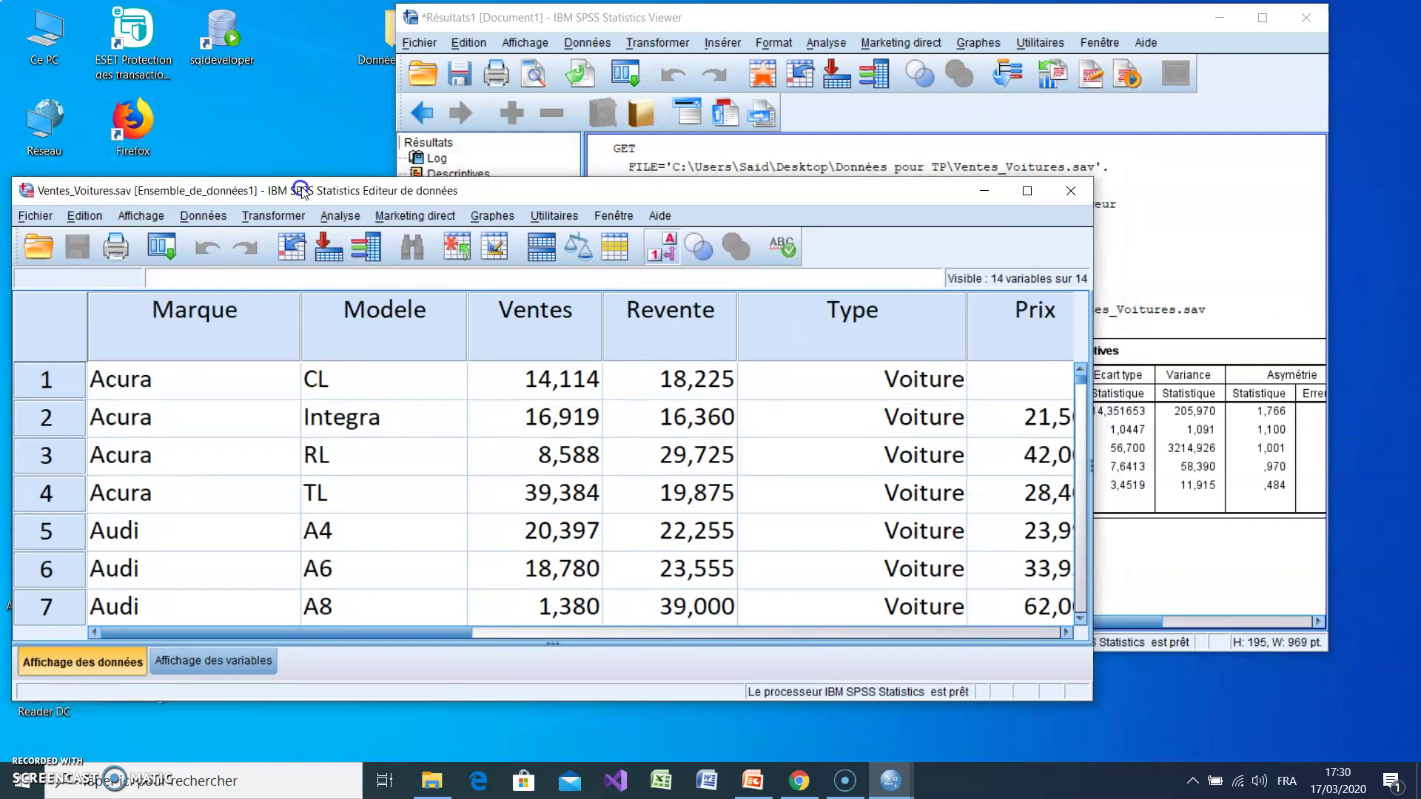
left_click_drag(400, 191, 444, 197)
left_click_drag(529, 11, 628, 12)
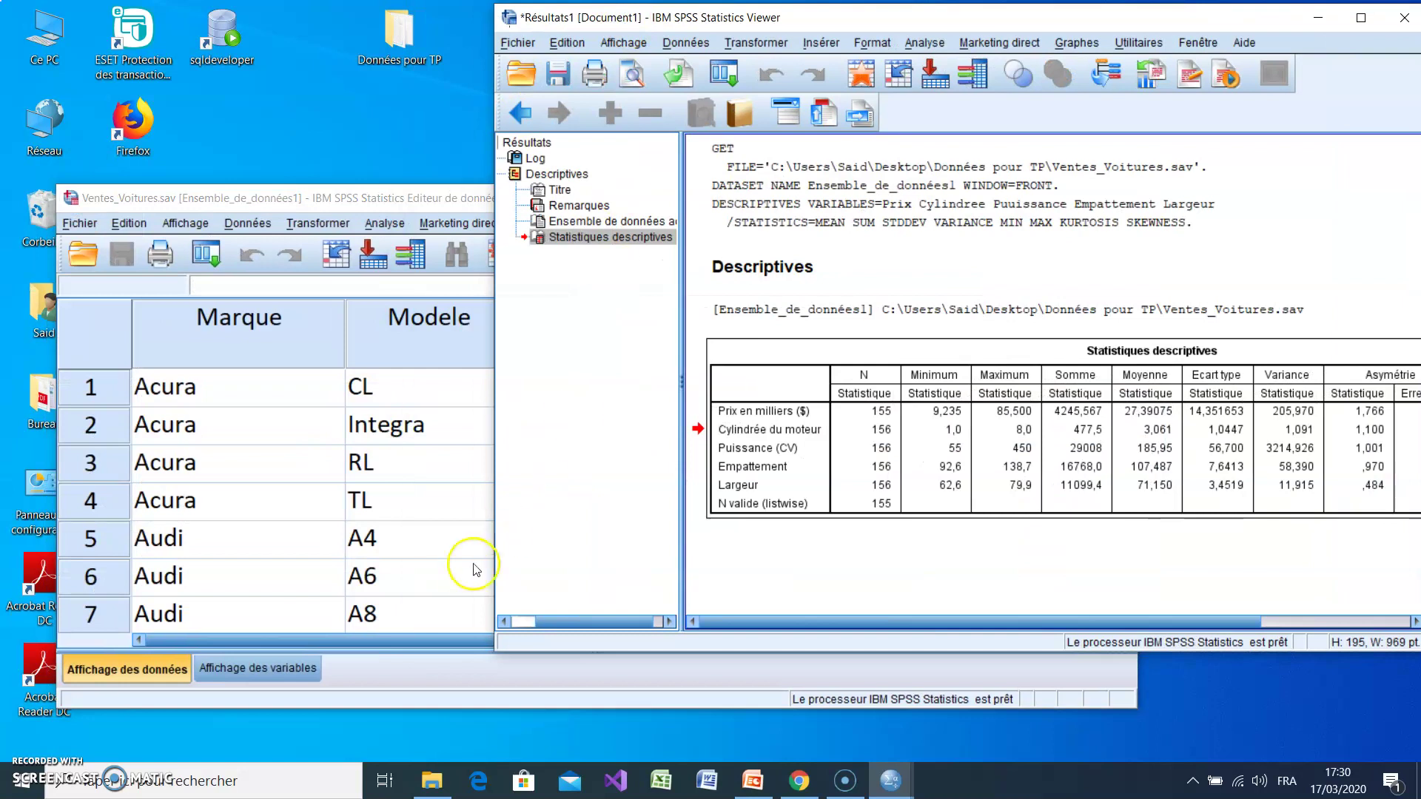
- Bring the data editor forward and view the save-as options for the Ventes_Voitures dataset without saving it
left_click(374, 198)
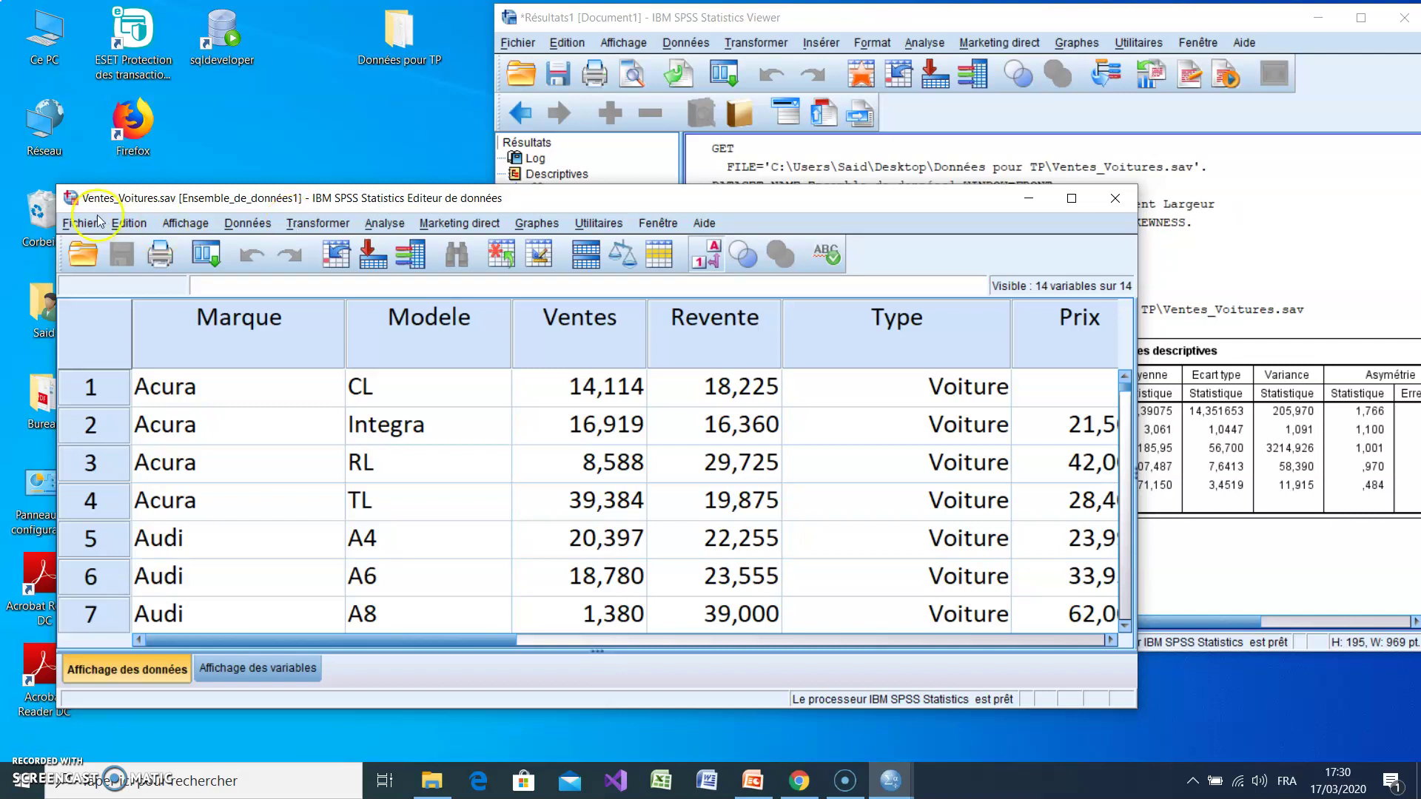
left_click(77, 224)
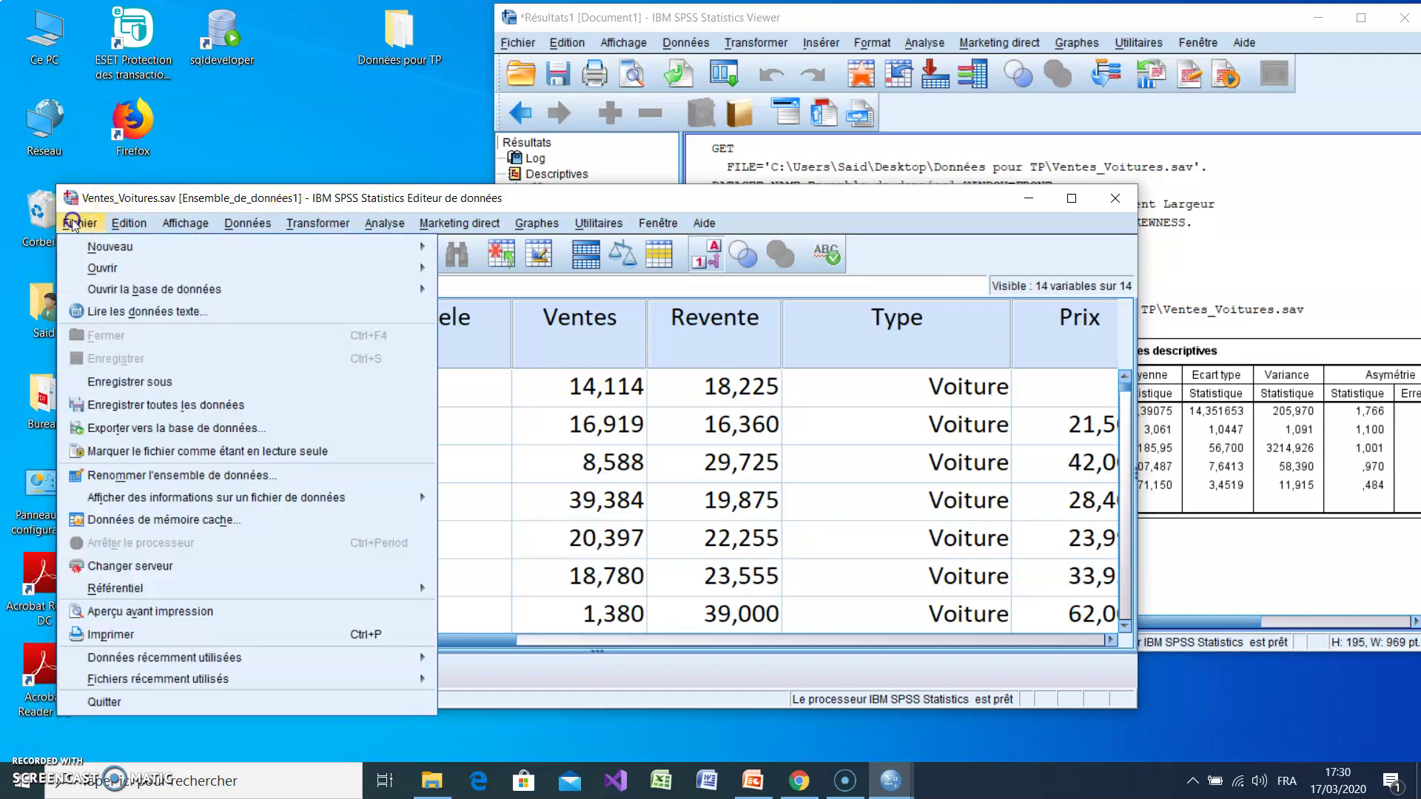
left_click(122, 383)
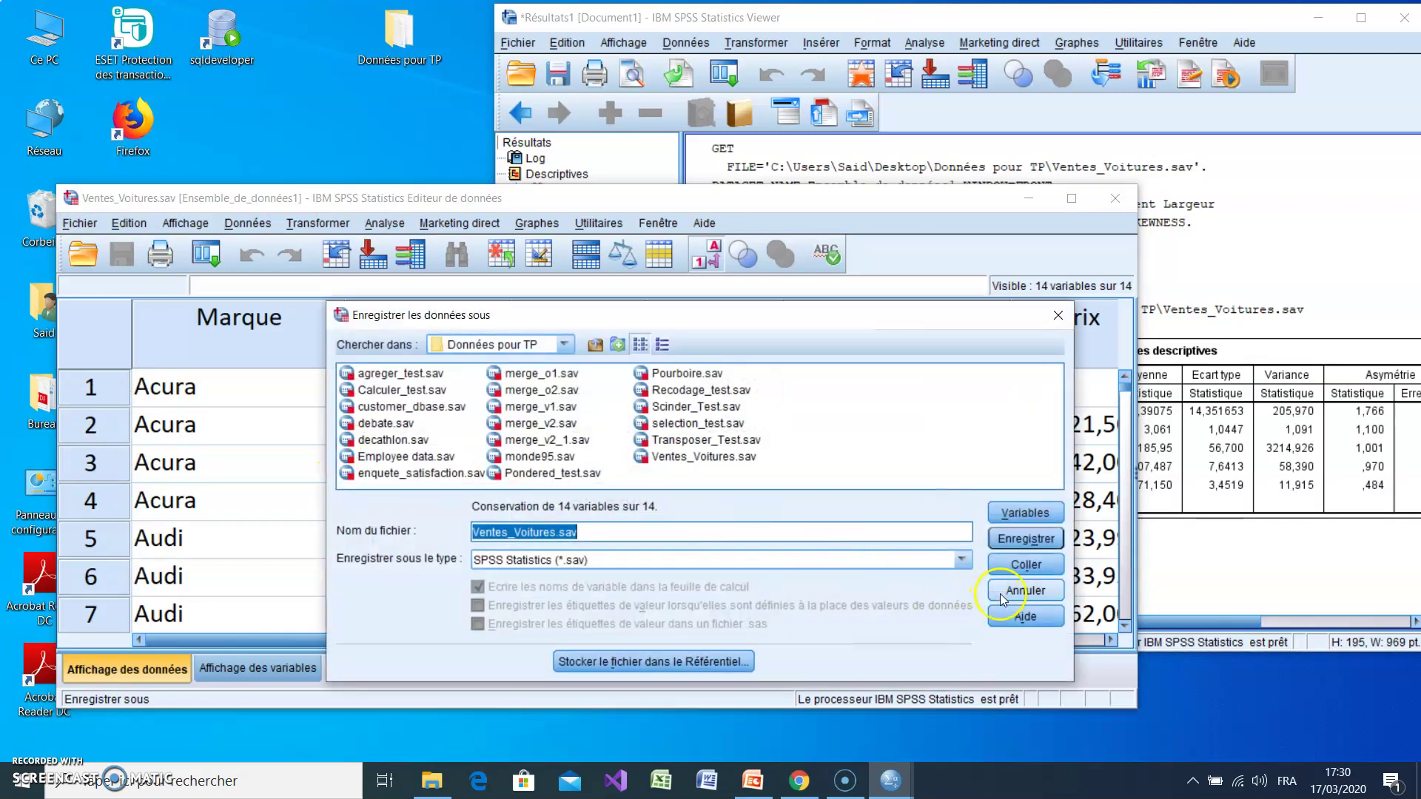
left_click(1002, 598)
- Examine the output viewer's commands for saving the results document, and return to the Ventes_Voitures data editor without saving
left_click(699, 10)
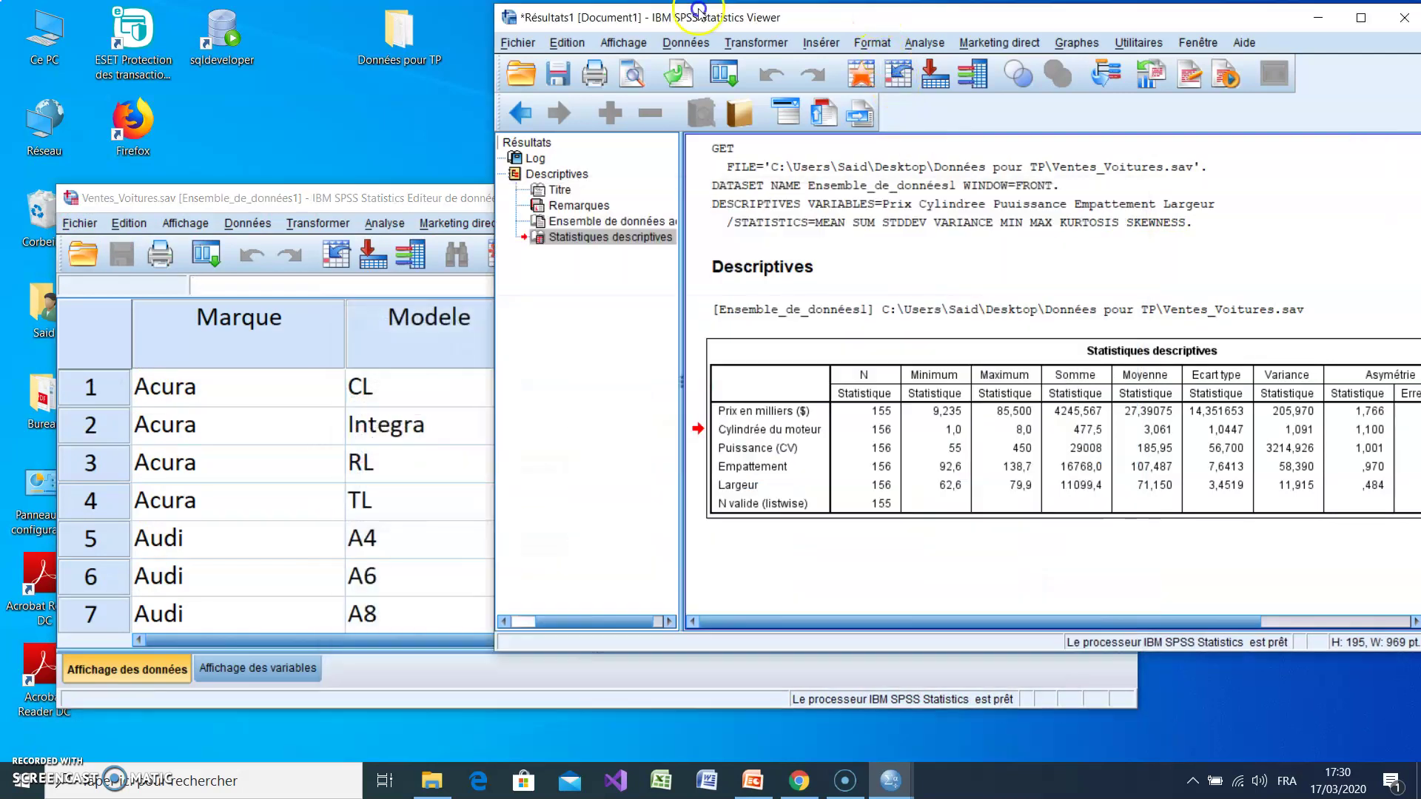
left_click(518, 42)
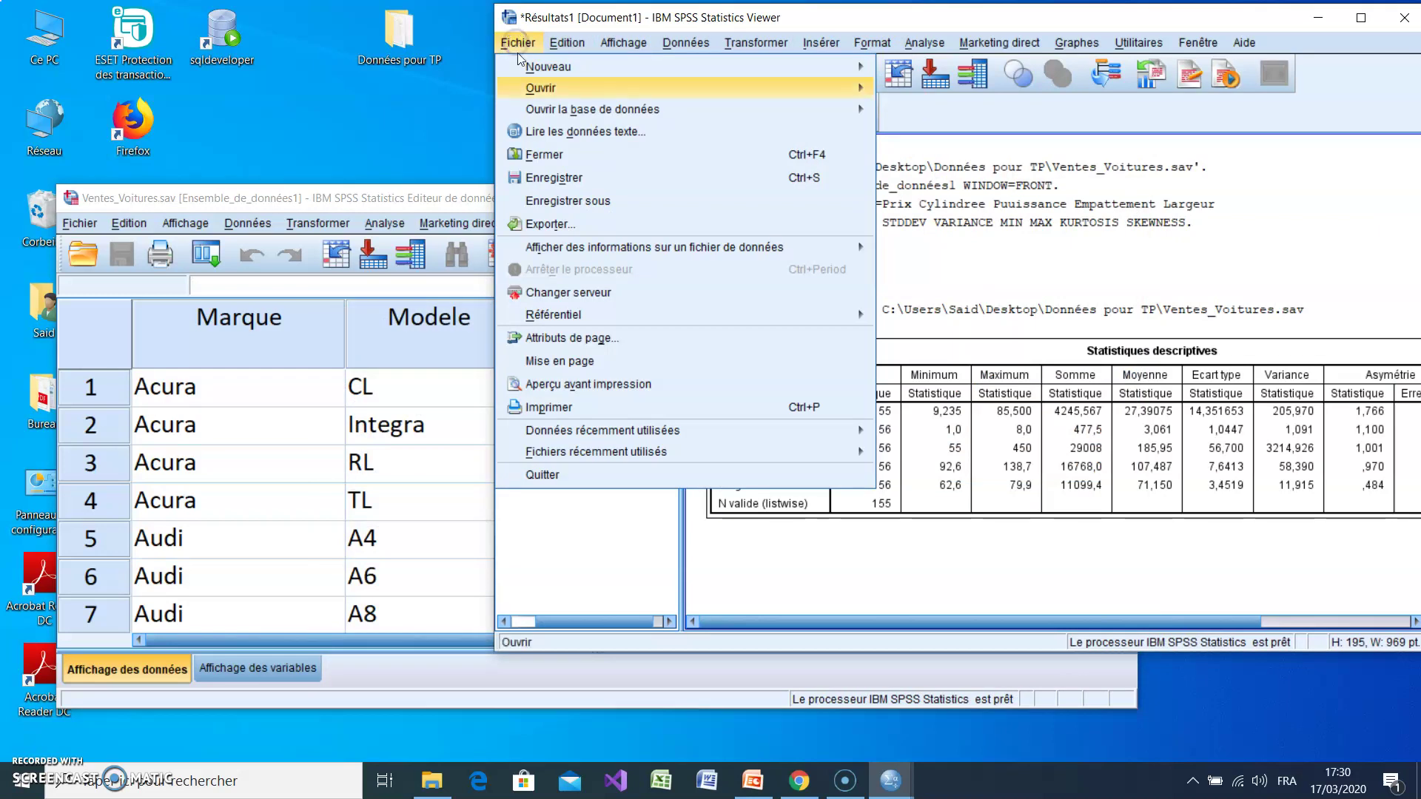
left_click(554, 200)
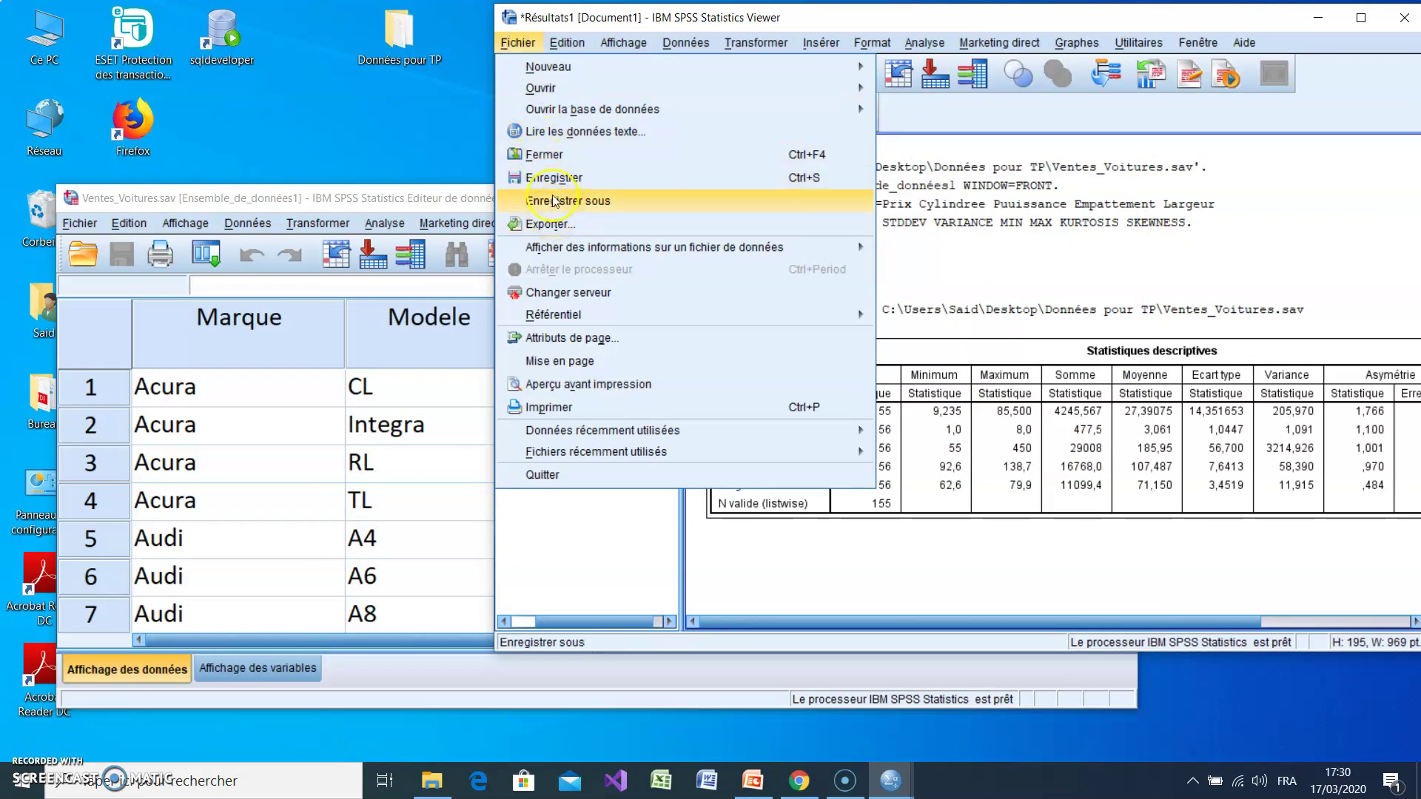
left_click(274, 381)
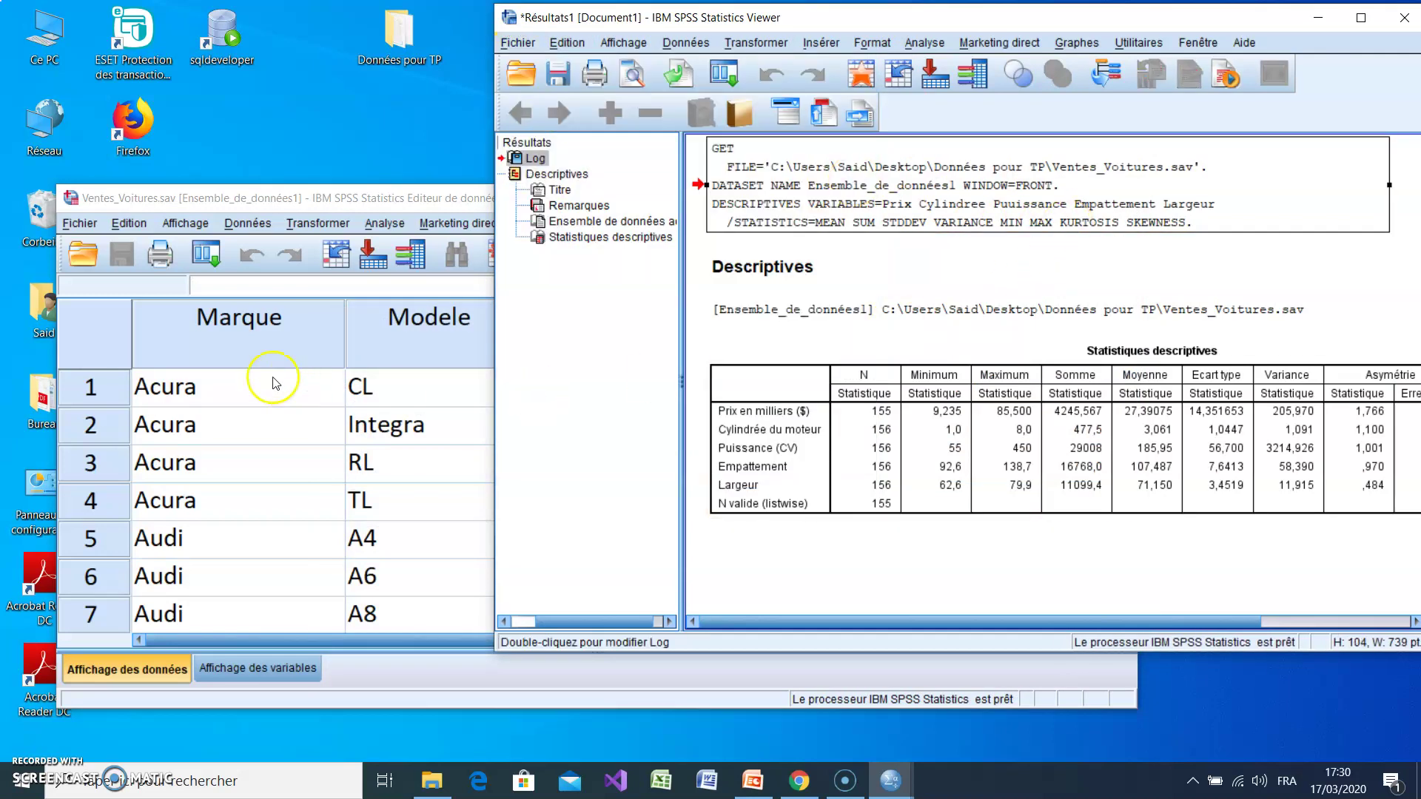
left_click(365, 462)
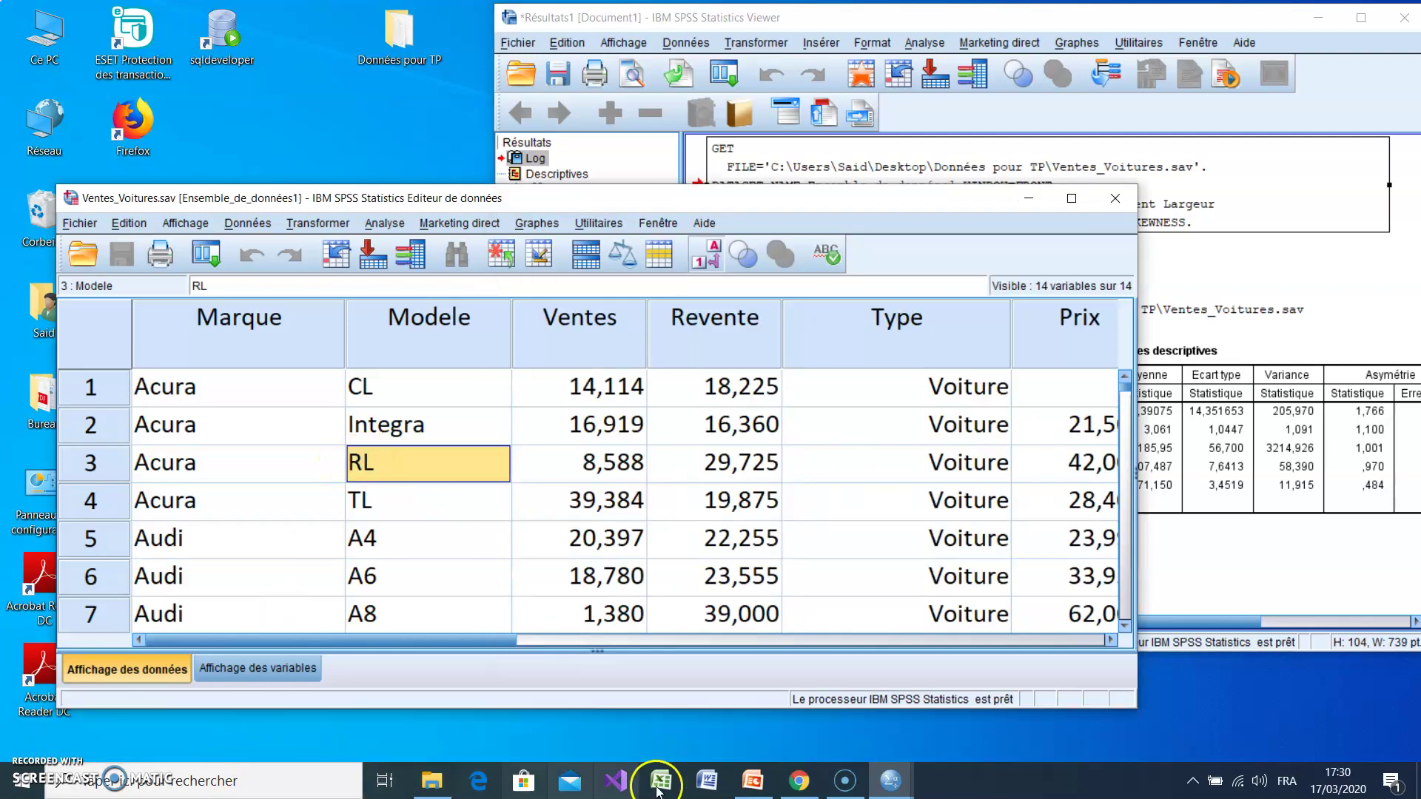